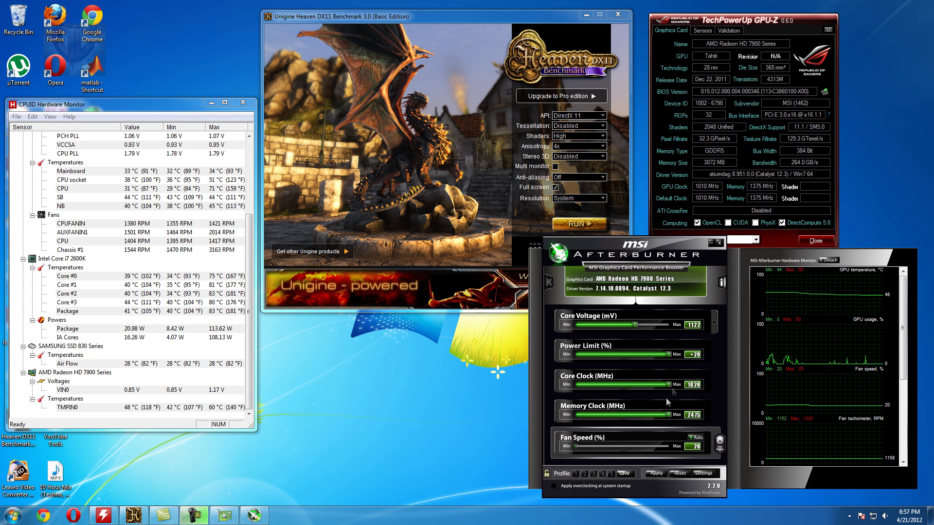
# Set Afterburner to a 1200 MHz core clock and 1375 MHz memory, with the power limit back at +20%.
pyautogui.moveTo(672, 385); pyautogui.dragTo(634, 386)
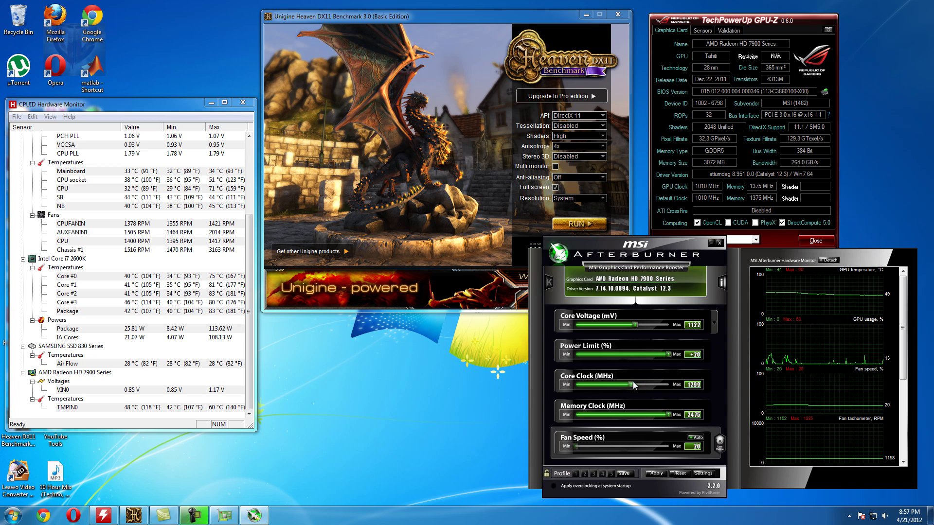
pyautogui.moveTo(668, 355); pyautogui.dragTo(615, 354)
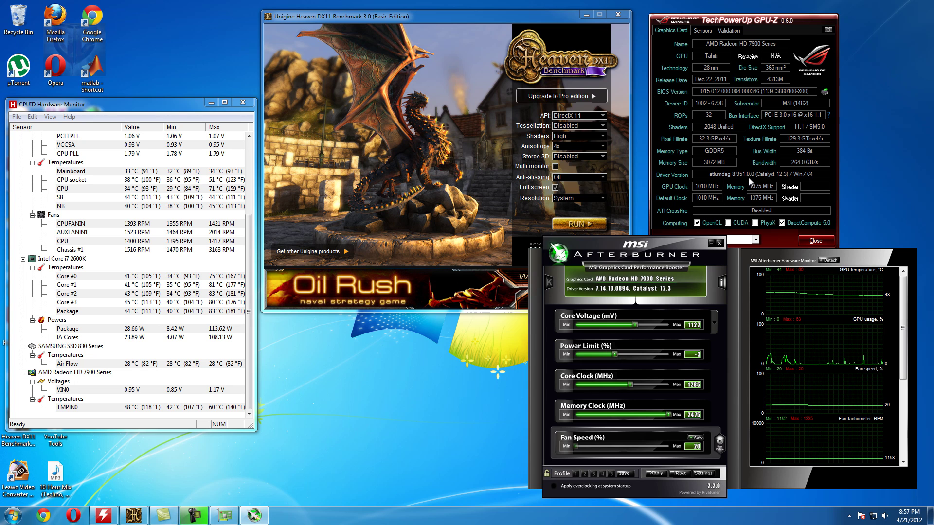
pyautogui.click(733, 211)
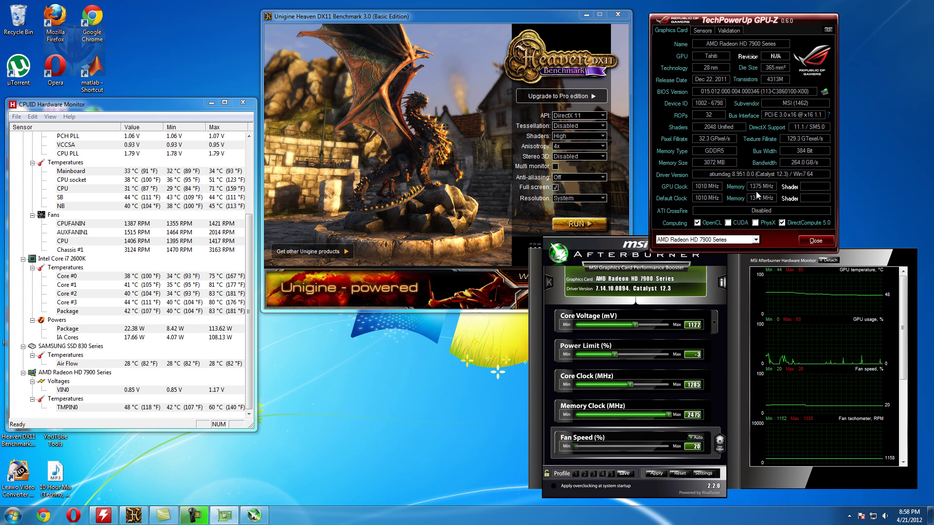
pyautogui.click(773, 365)
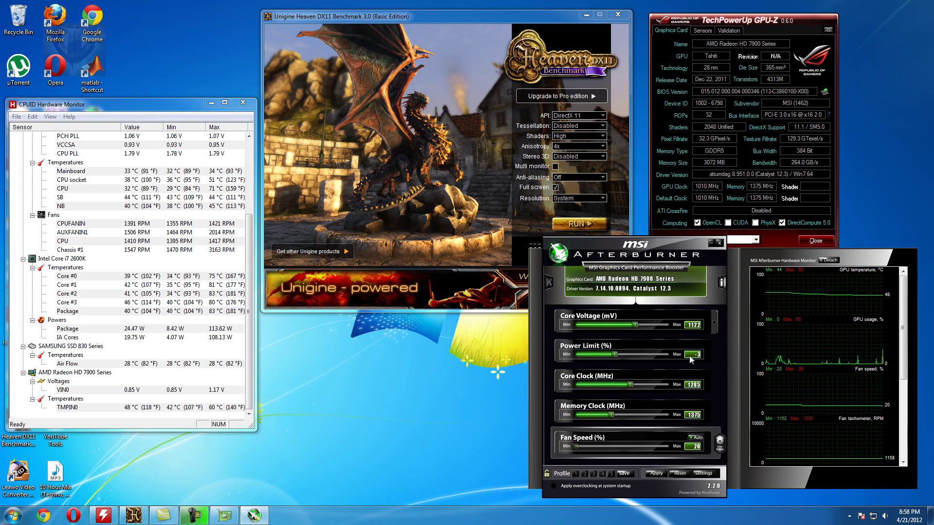
pyautogui.press('End')
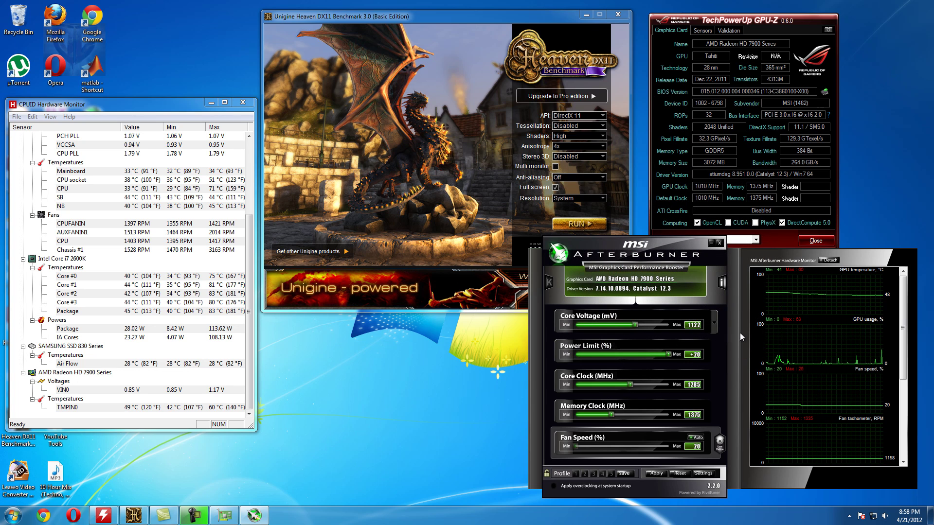
pyautogui.click(634, 384)
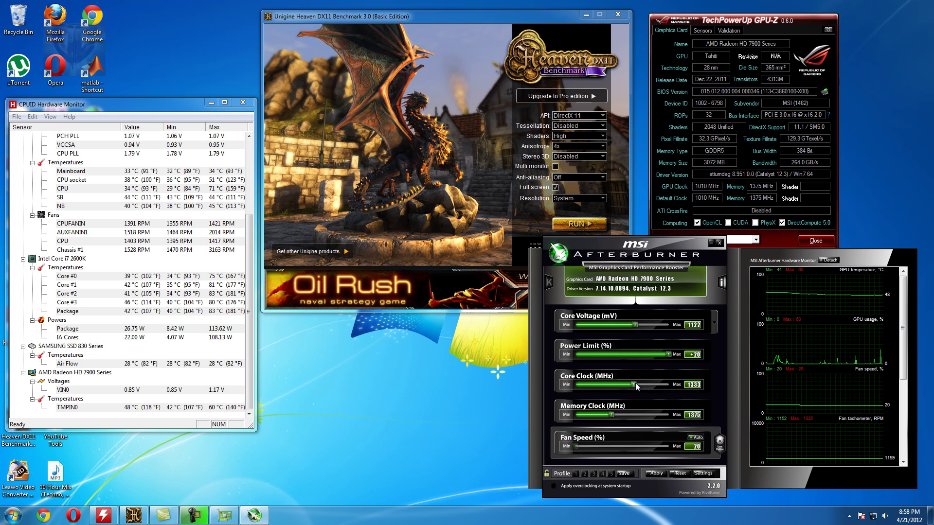
pyautogui.moveTo(635, 384); pyautogui.dragTo(627, 388)
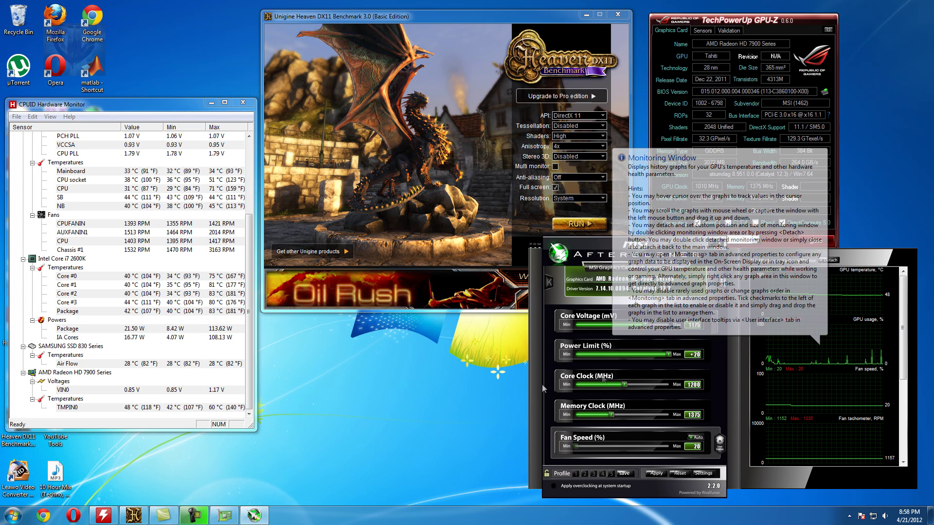
# Switch the fan from Auto to manual control at 60% speed.
pyautogui.moveTo(720, 367); pyautogui.dragTo(716, 372)
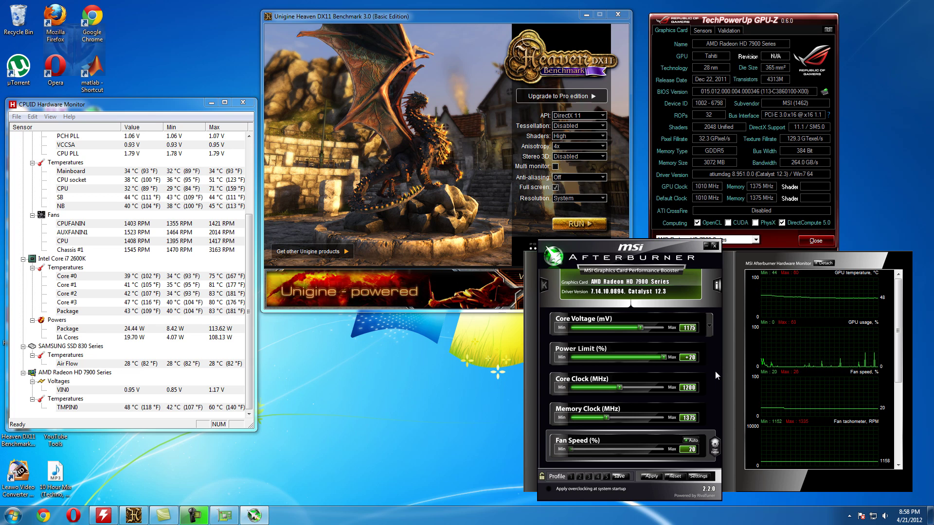
pyautogui.click(693, 441)
pyautogui.write('60')
pyautogui.press('Return')
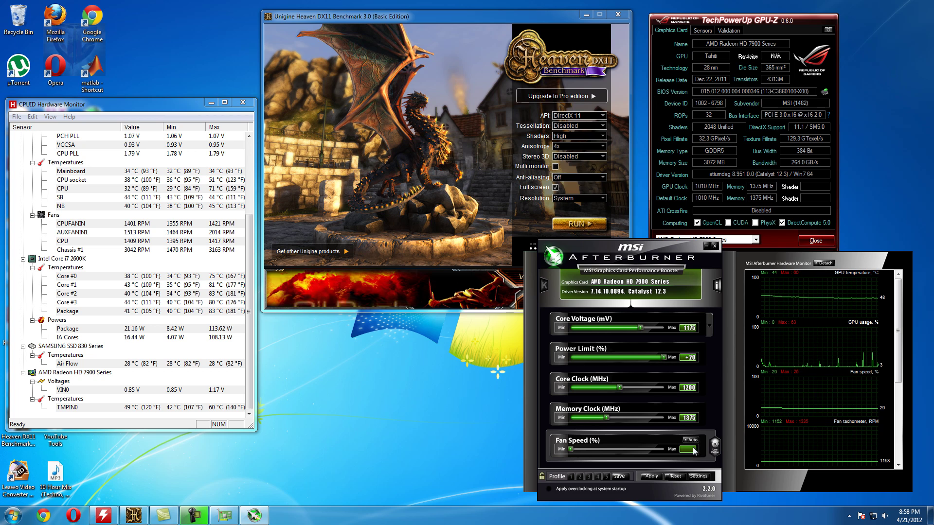
# Save the current clocks and fan settings as profile 1 and apply them.
pyautogui.moveTo(790, 455)
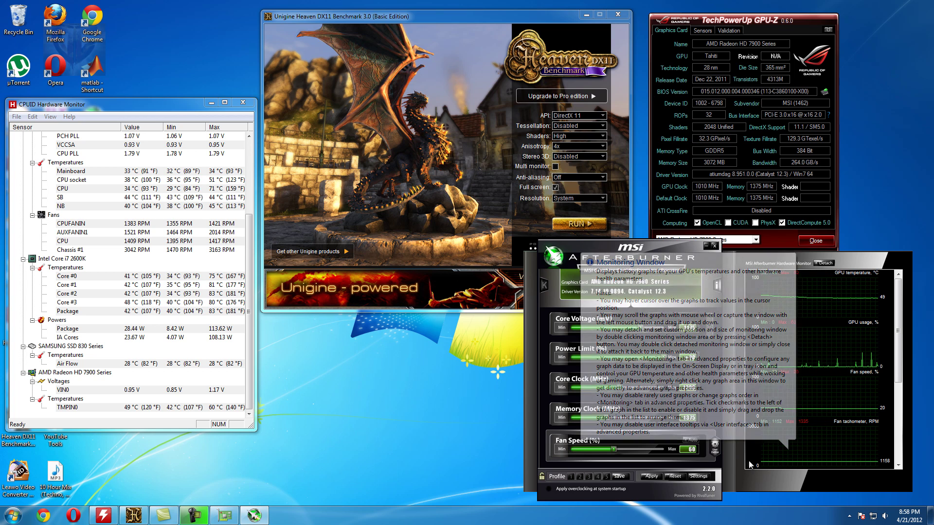
pyautogui.click(618, 477)
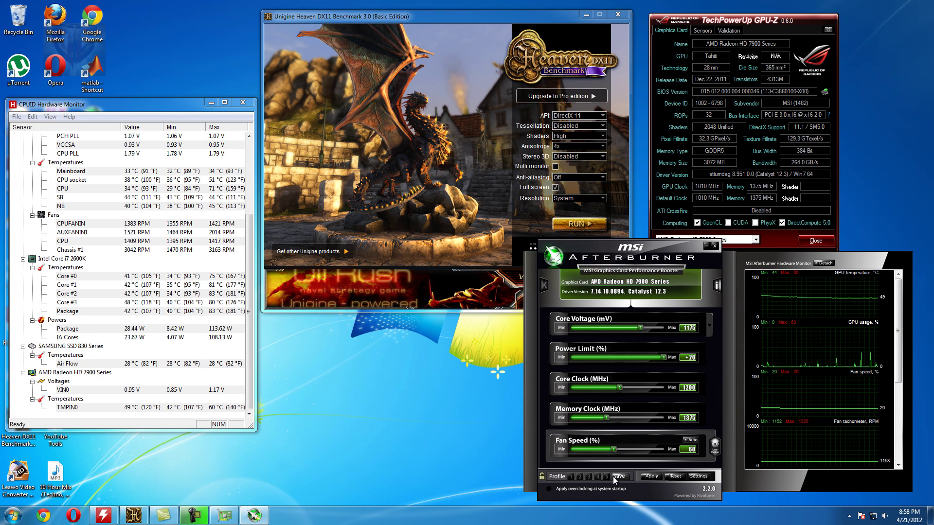
pyautogui.click(571, 477)
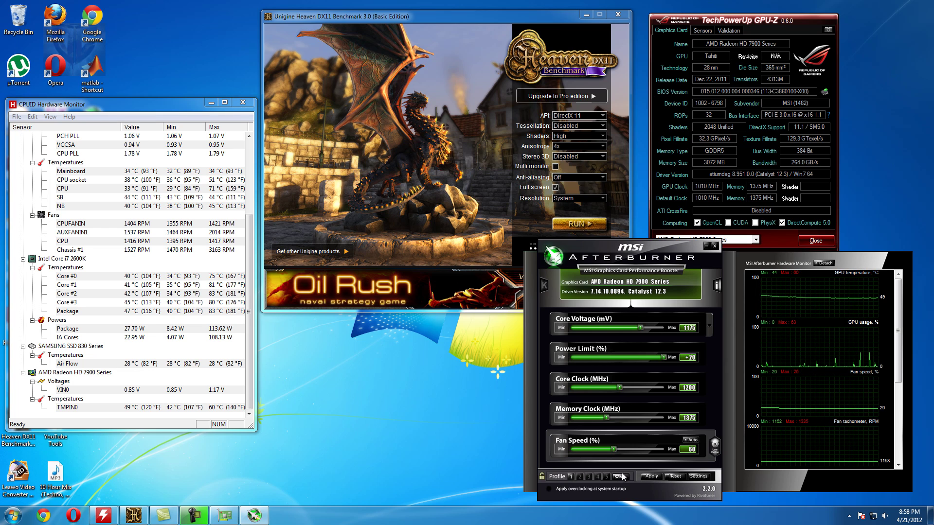
pyautogui.click(652, 477)
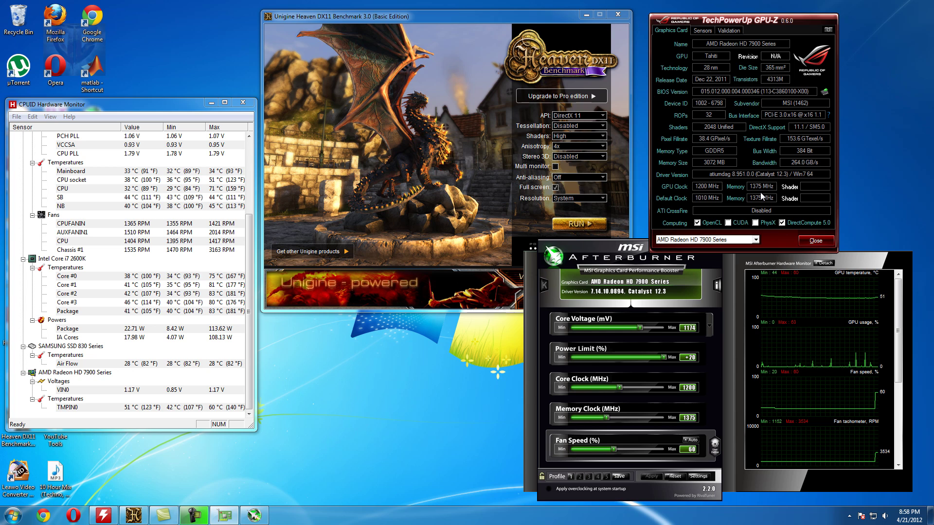
# Confirm the 1200 MHz GPU clock in GPU-Z's sensors and the hardware monitor, then switch to Heaven.
pyautogui.moveTo(719, 190)
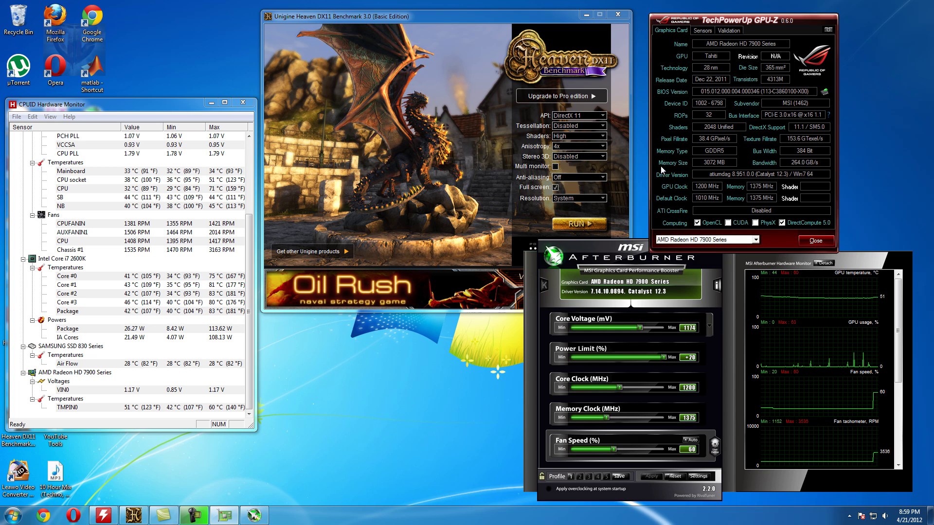
pyautogui.moveTo(685, 23); pyautogui.dragTo(697, 18)
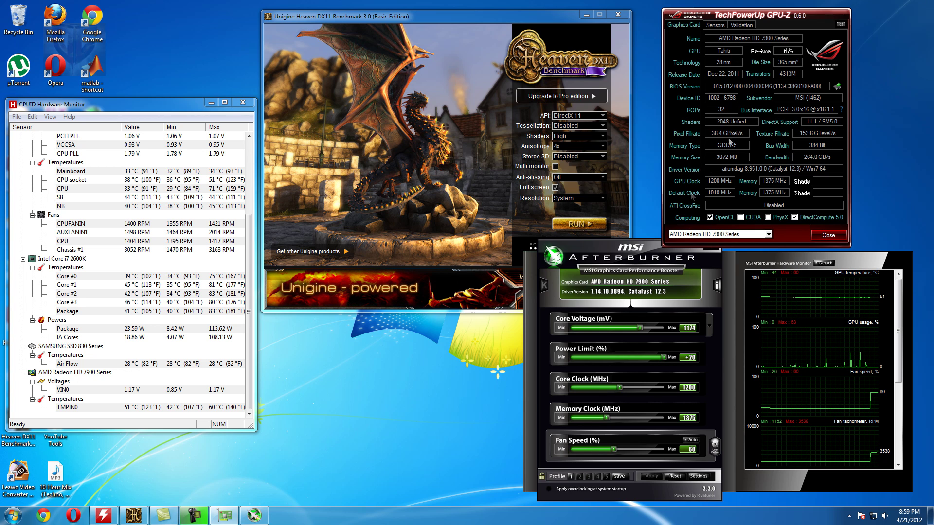
pyautogui.click(715, 25)
pyautogui.click(684, 25)
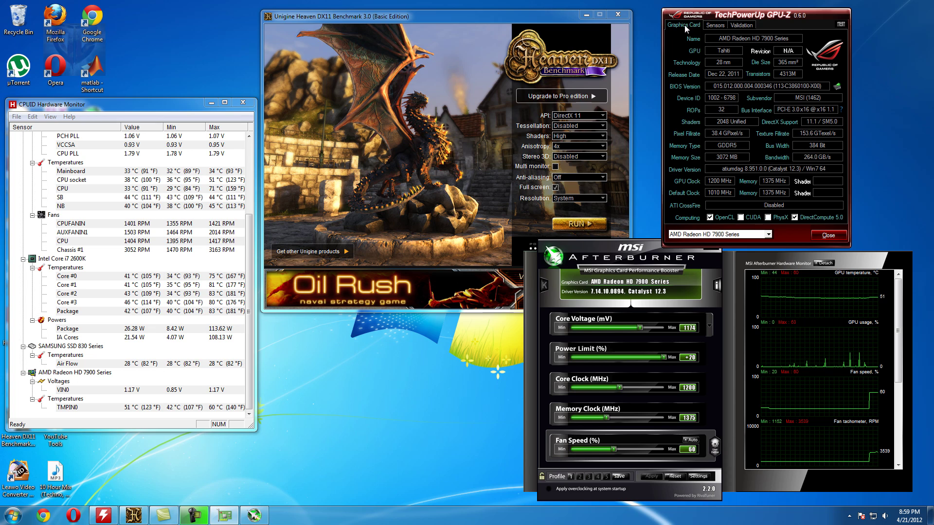
pyautogui.click(198, 411)
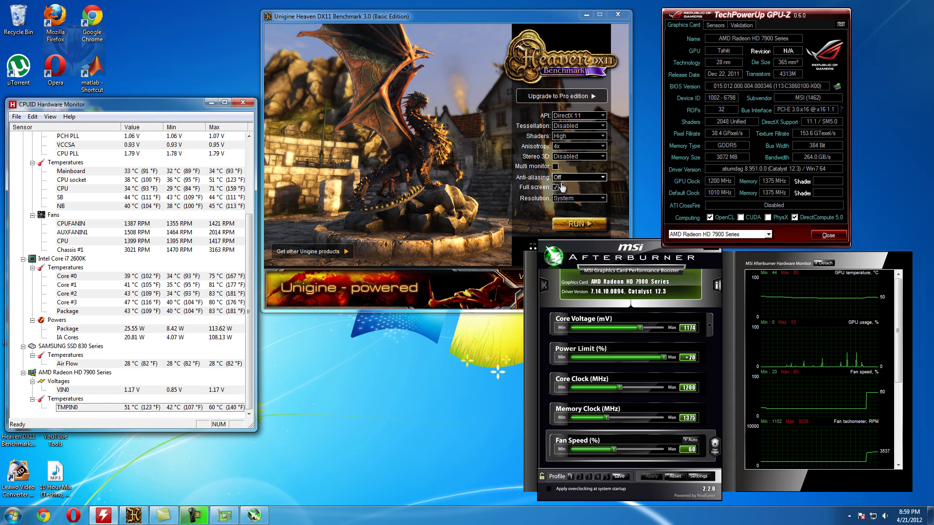
pyautogui.click(382, 95)
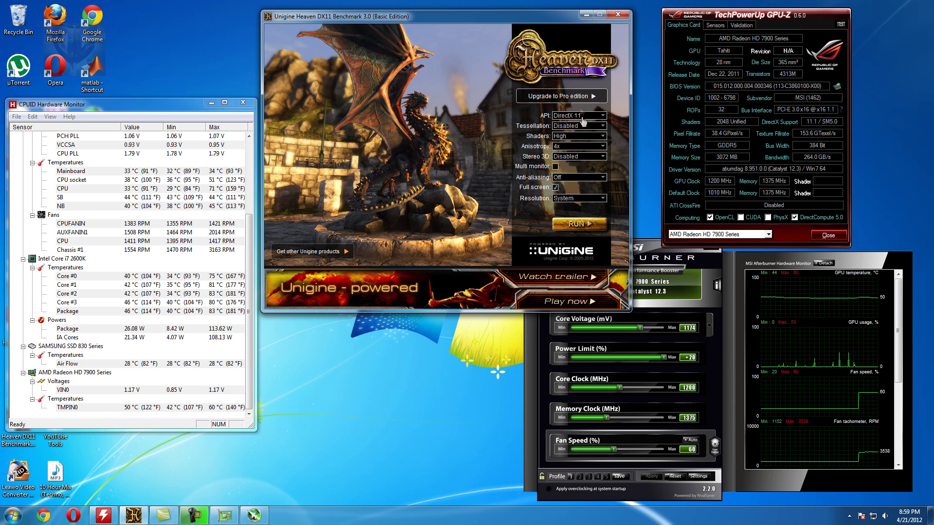
# Change Heaven's tessellation from Disabled to Normal and return to Afterburner.
pyautogui.click(581, 137)
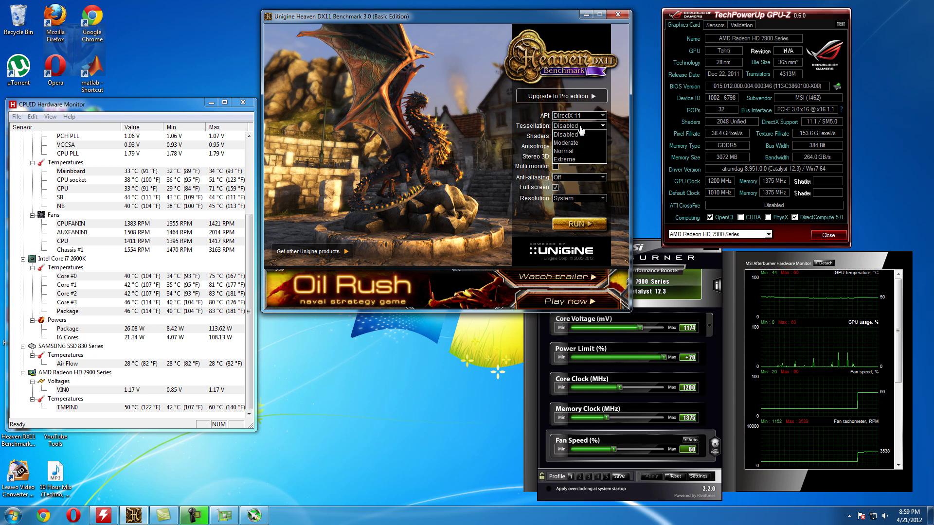
pyautogui.click(581, 151)
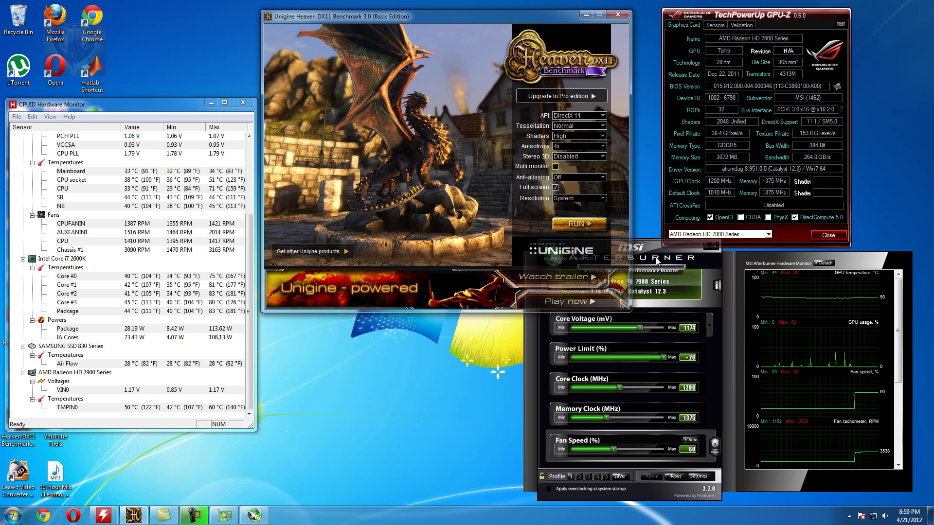
pyautogui.click(640, 283)
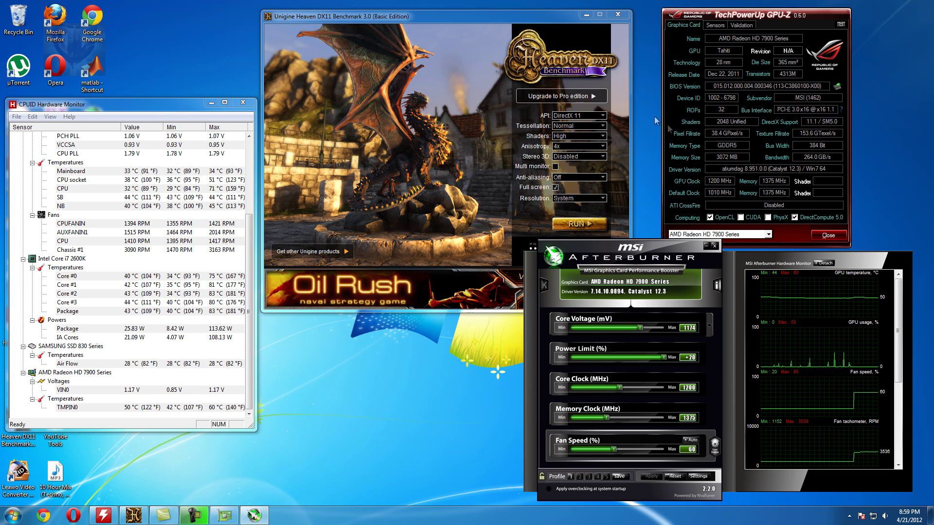
# Read the card's ASIC quality (77.9%) from GPU-Z's title-bar menu.
pyautogui.rightClick(708, 19)
pyautogui.rightClick(701, 17)
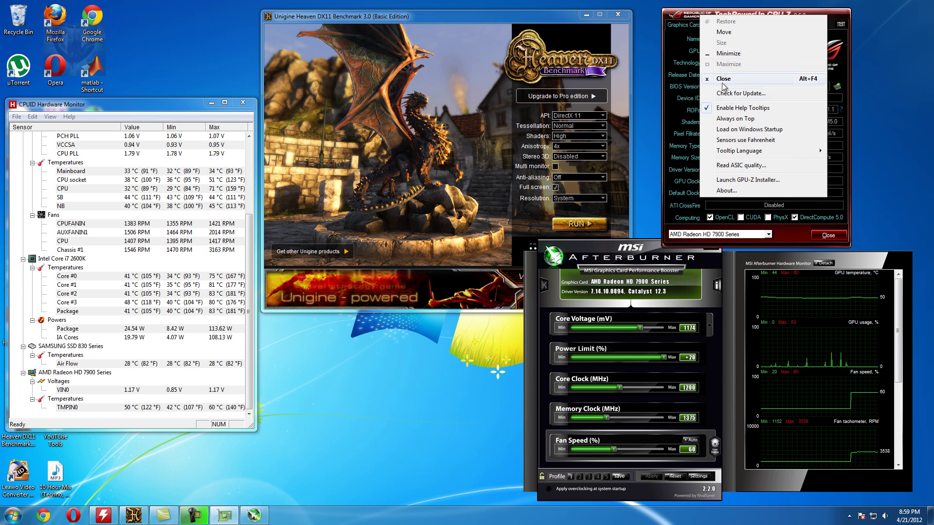
pyautogui.click(748, 167)
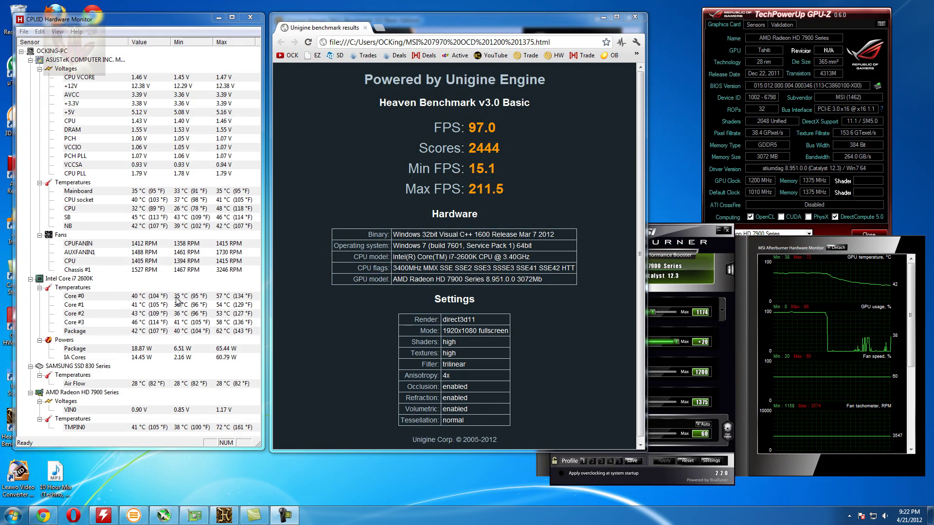
# Review the Heaven results page, highlighting the 97.0 FPS and 2444 score values.
pyautogui.click(670, 232)
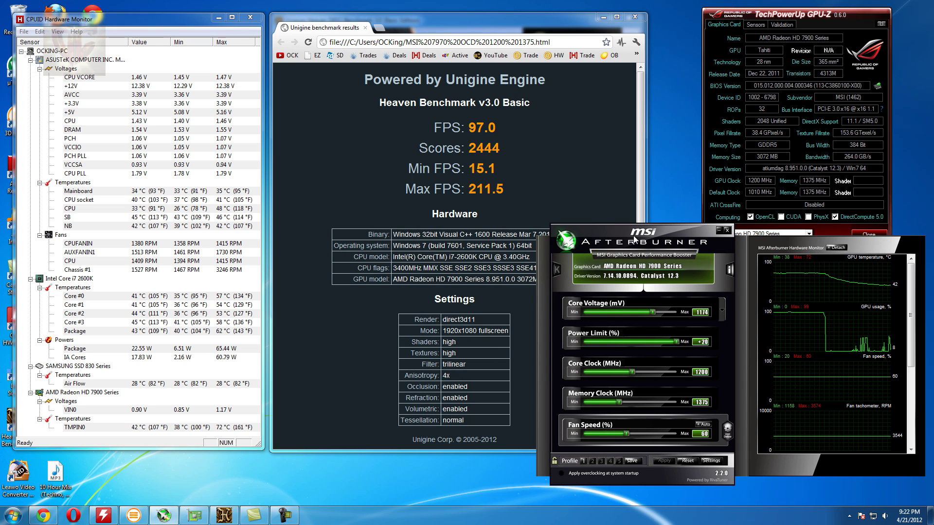
pyautogui.click(565, 168)
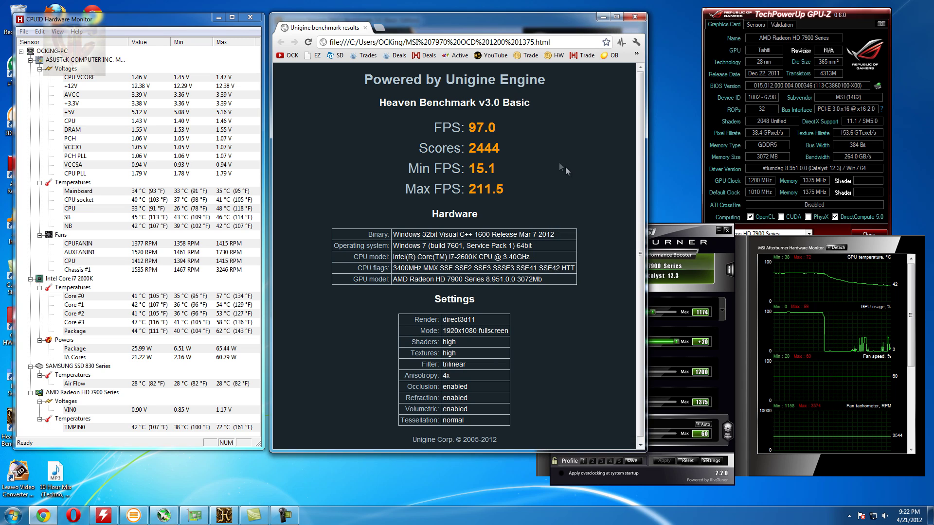
pyautogui.doubleClick(481, 128)
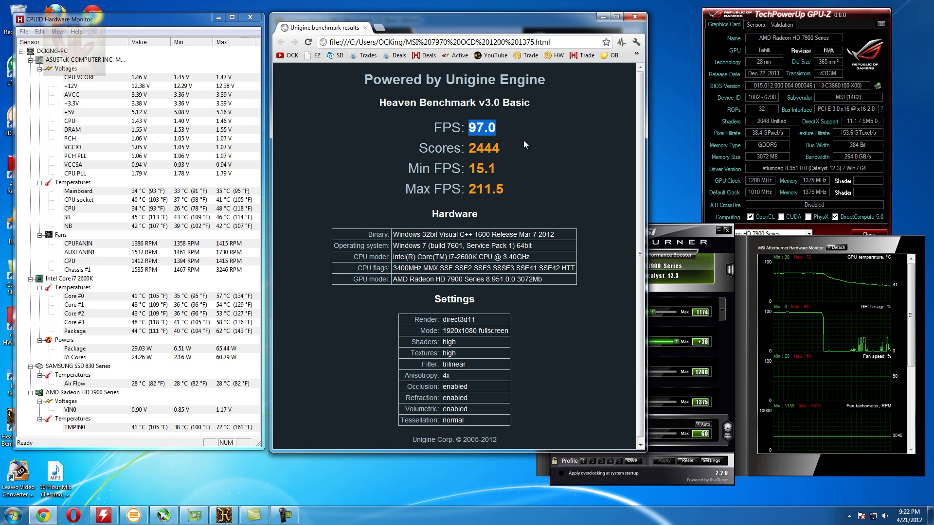
pyautogui.click(668, 228)
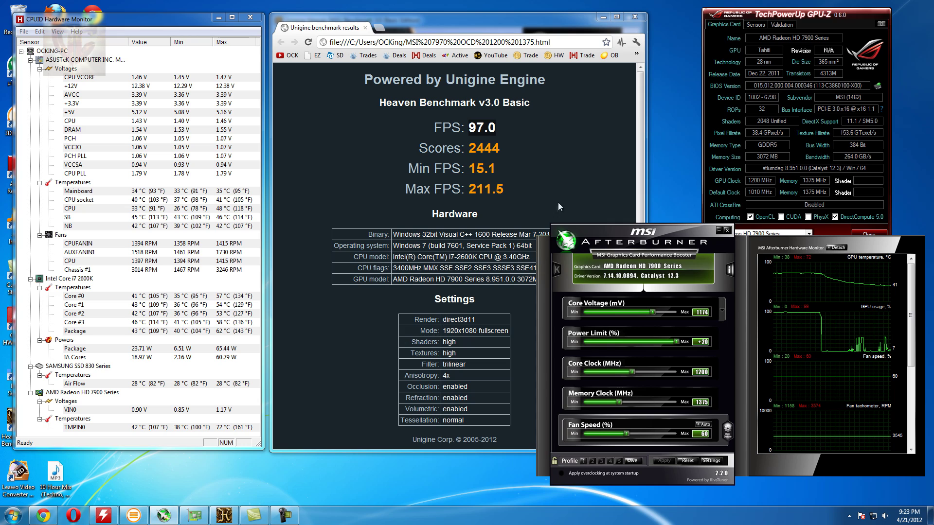
pyautogui.moveTo(485, 129); pyautogui.dragTo(485, 130)
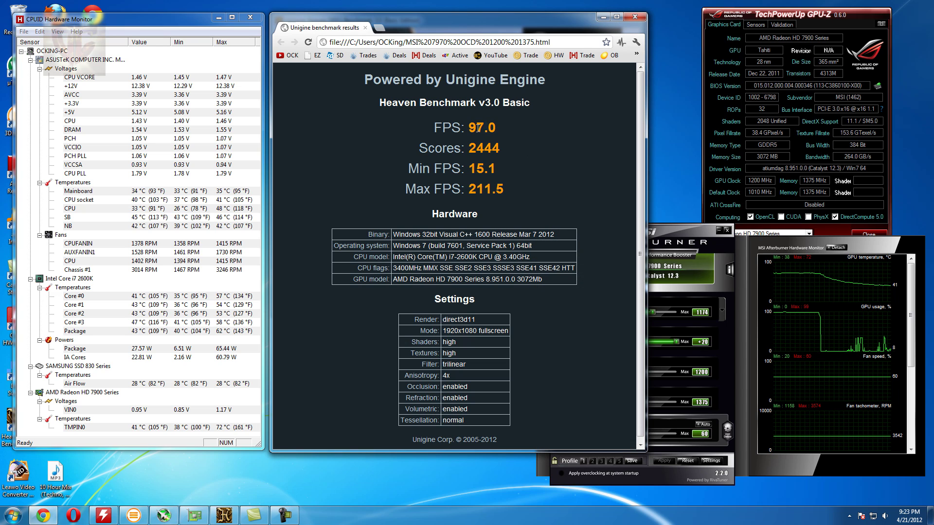
pyautogui.doubleClick(485, 129)
pyautogui.click(471, 123)
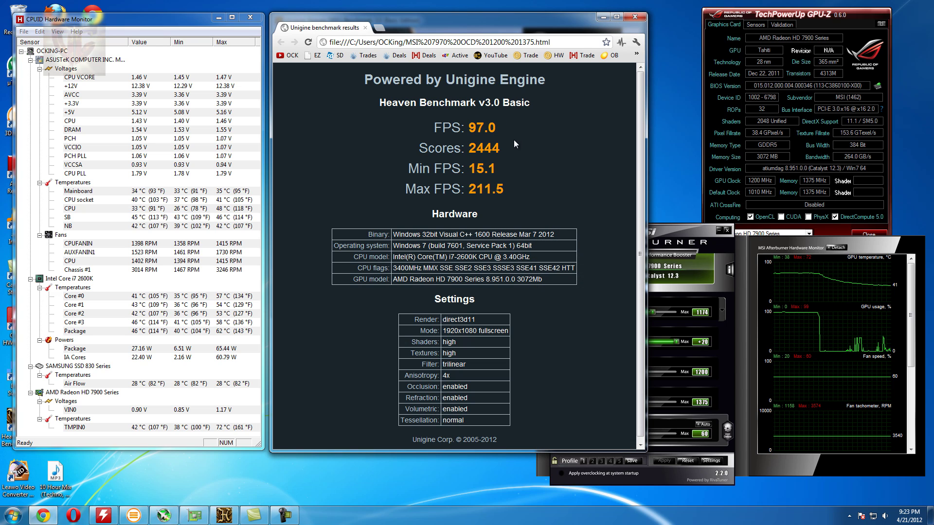
pyautogui.doubleClick(487, 151)
pyautogui.click(530, 171)
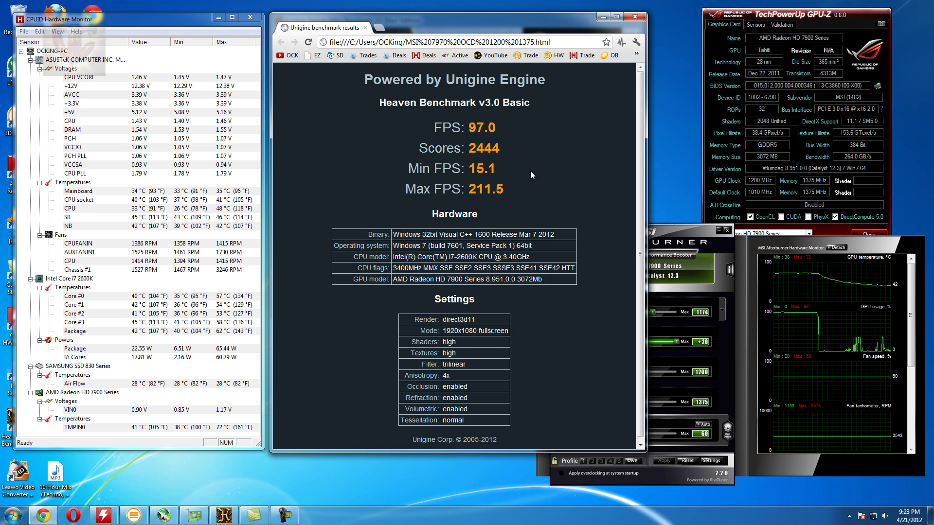
pyautogui.click(672, 229)
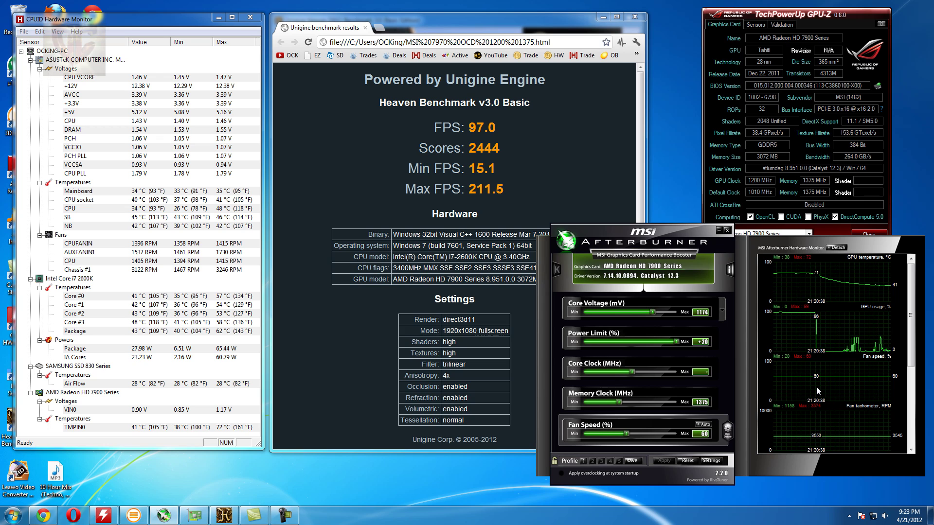
# Raise Afterburner's core clock from 1200 to 1225 MHz.
pyautogui.moveTo(817, 387)
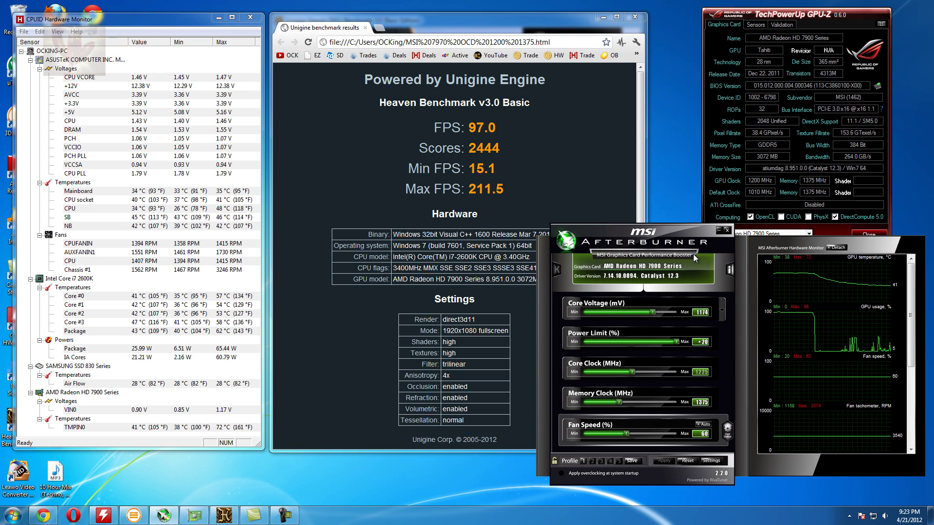
pyautogui.write('25')
pyautogui.press('Return')
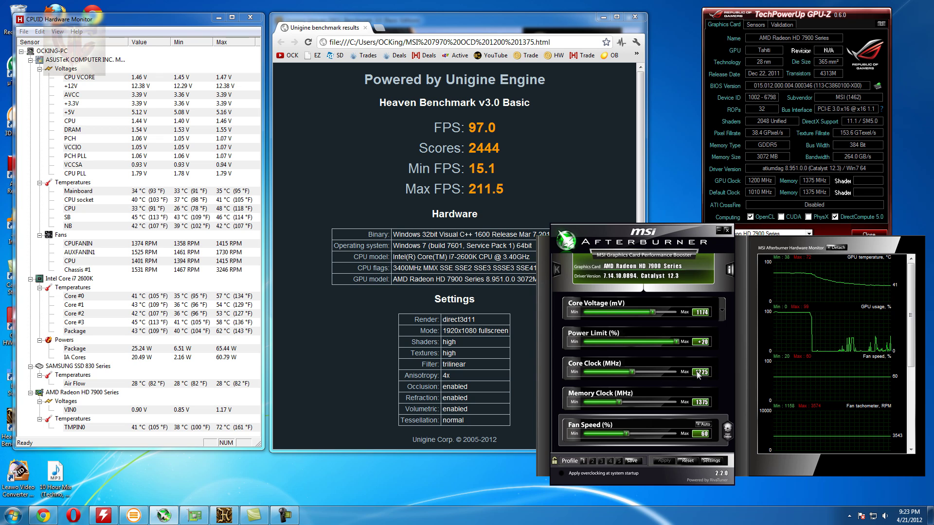
pyautogui.press('Right')
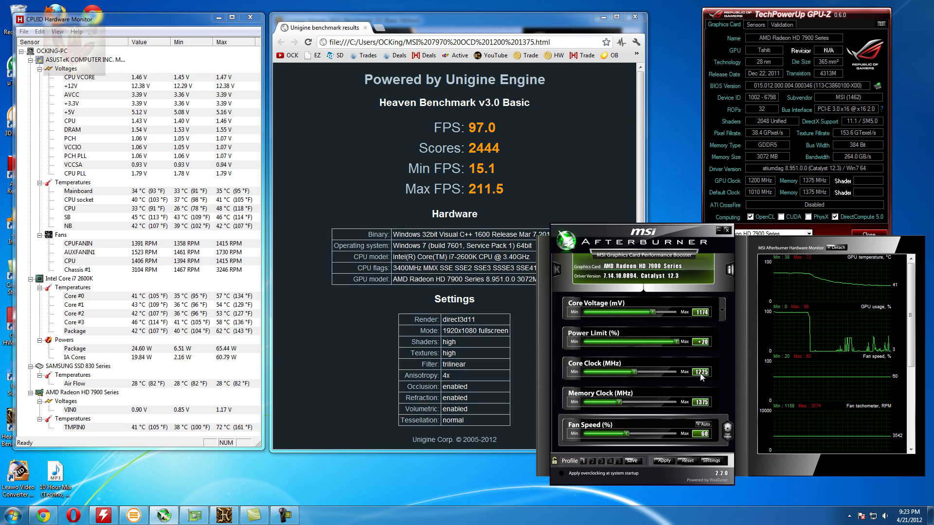
# Check the hardware monitor and GPU-Z readings and the 2444 score at the new clock.
pyautogui.moveTo(701, 375)
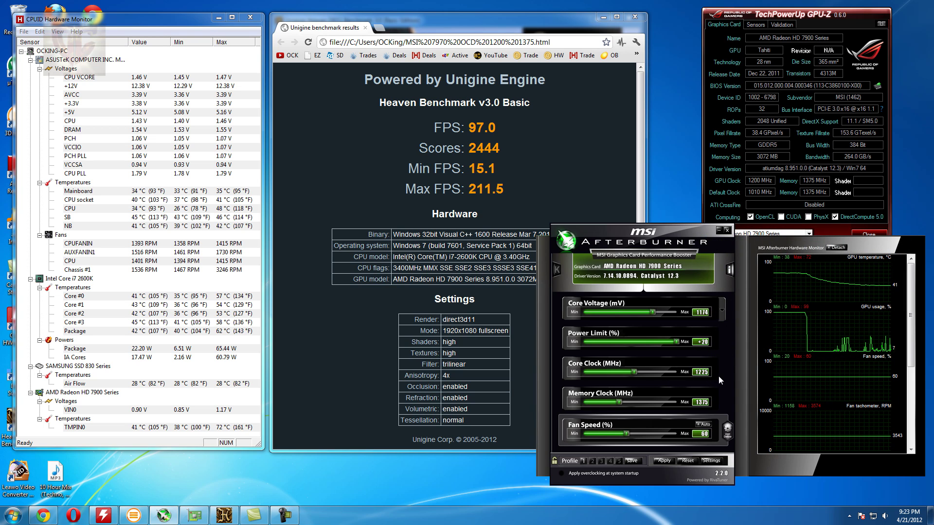
pyautogui.click(229, 428)
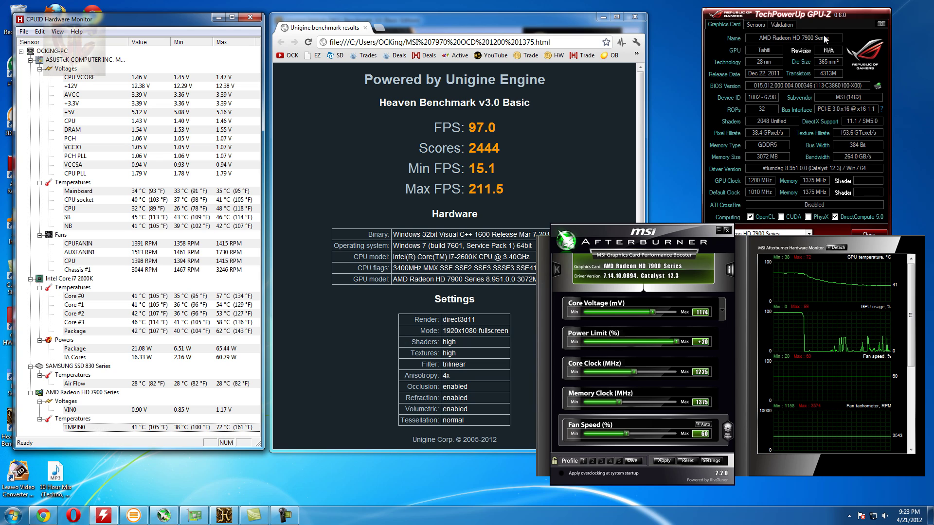
pyautogui.click(816, 17)
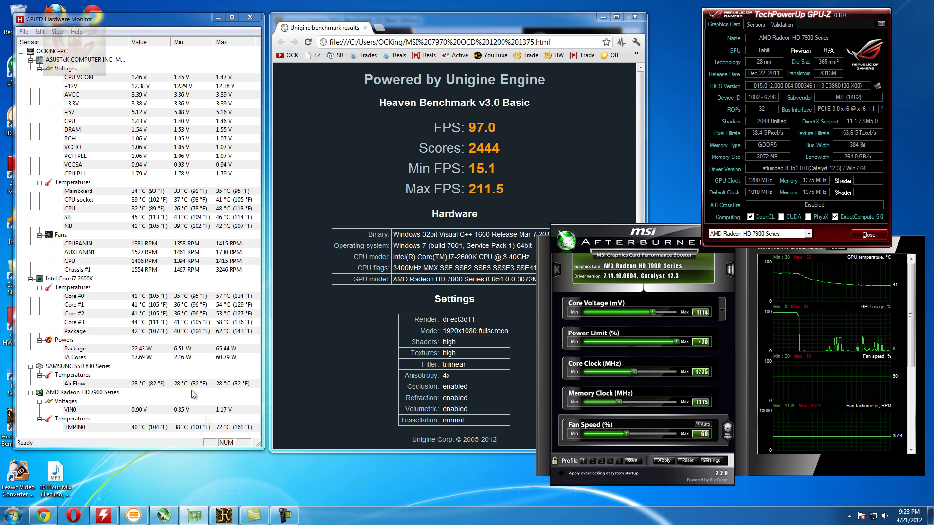
pyautogui.click(224, 411)
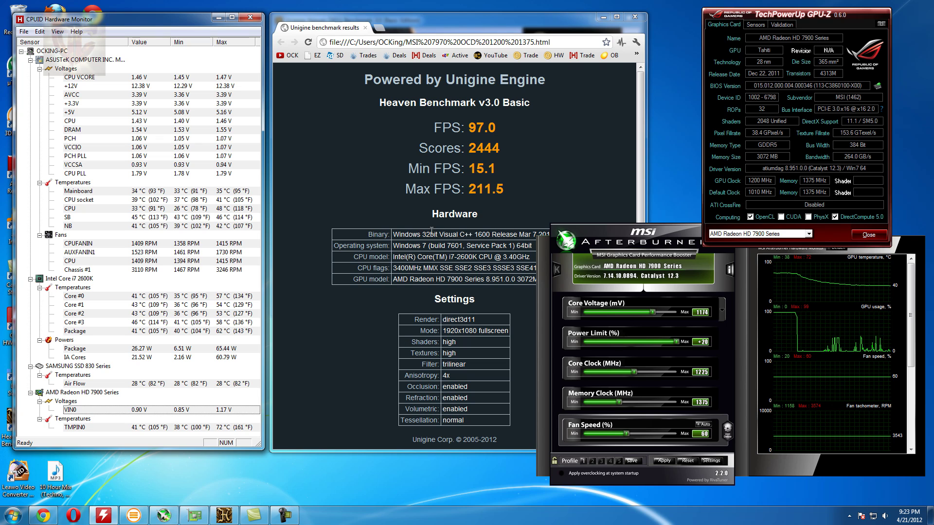
pyautogui.doubleClick(484, 148)
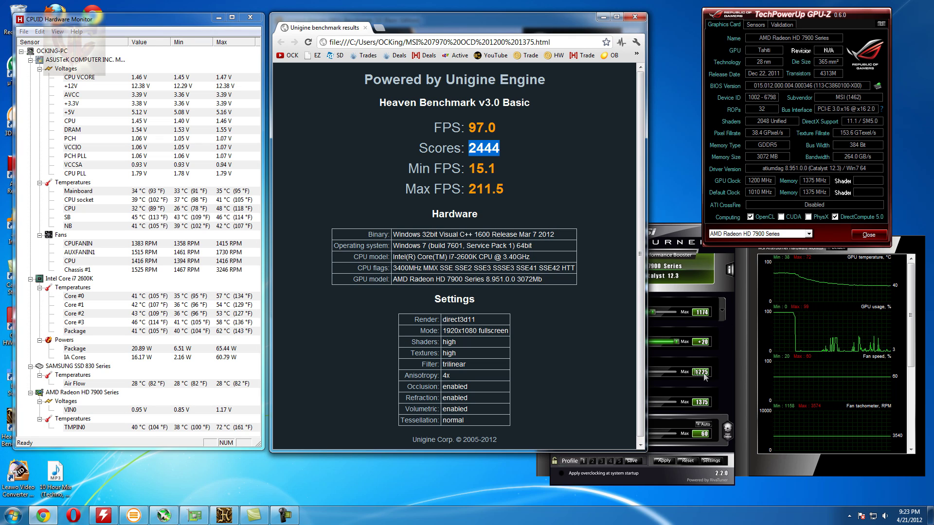
pyautogui.click(727, 377)
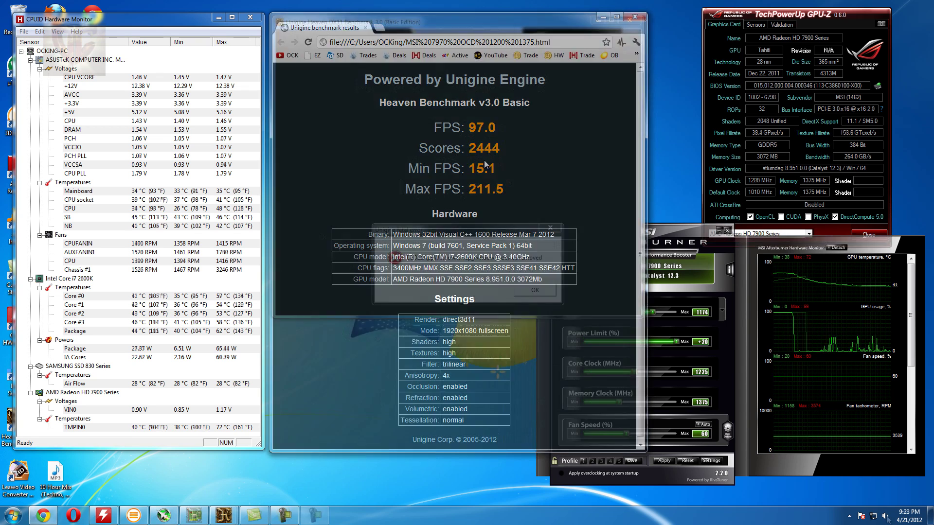
pyautogui.click(885, 516)
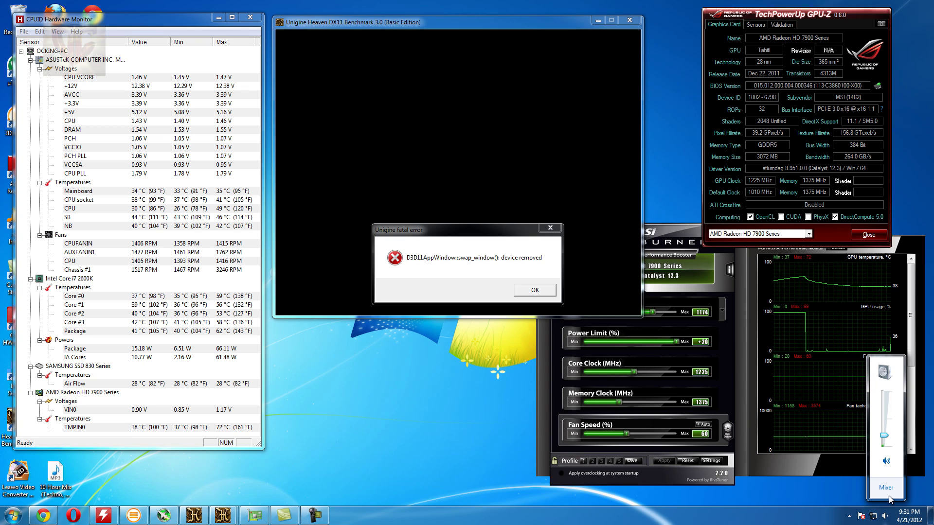
# Dismiss the volume popup and position the 'device removed' error dialog beside Afterburner.
pyautogui.scroll(-10, 885, 499)
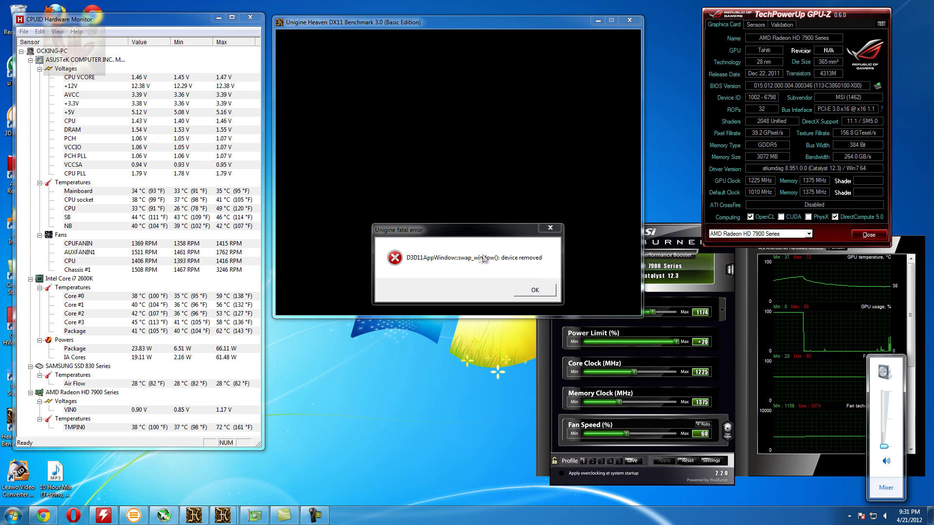
pyautogui.click(477, 233)
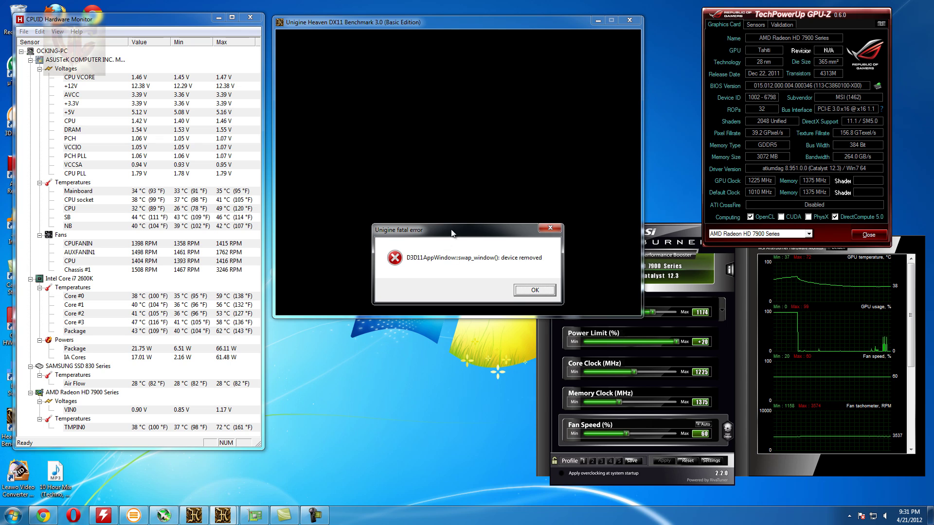
pyautogui.moveTo(448, 231); pyautogui.dragTo(413, 335)
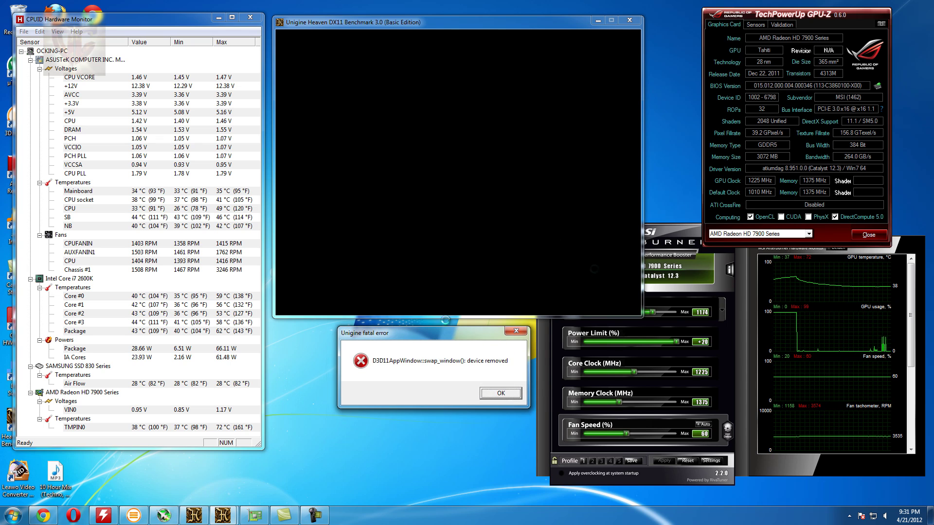
pyautogui.click(658, 235)
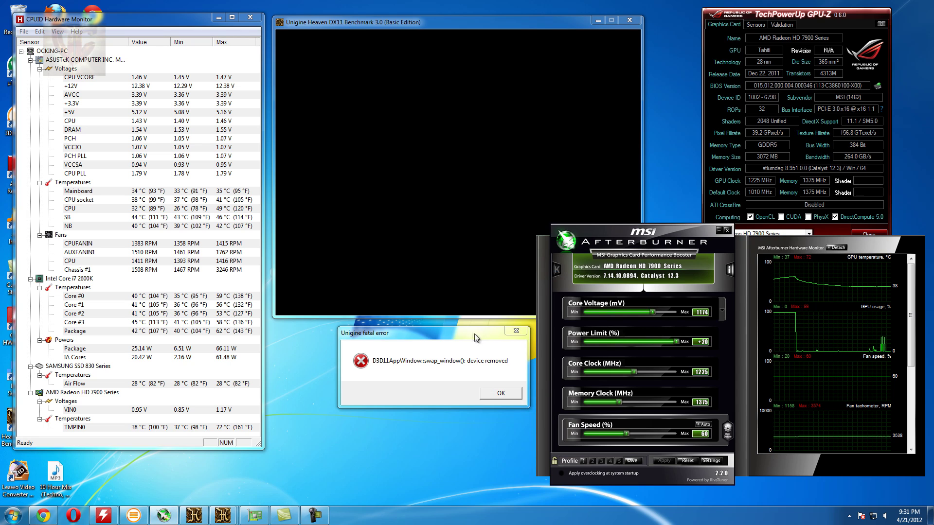
pyautogui.moveTo(463, 334); pyautogui.dragTo(461, 231)
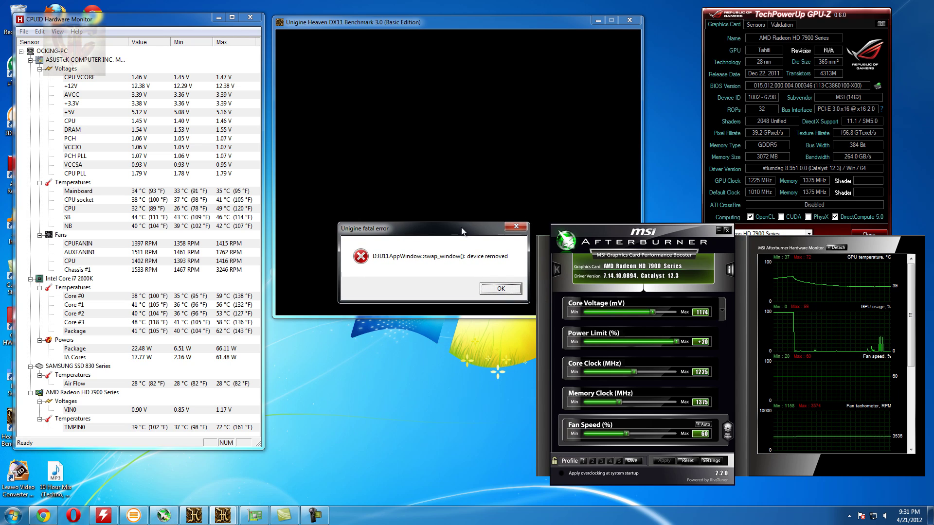
pyautogui.moveTo(461, 227); pyautogui.dragTo(461, 230)
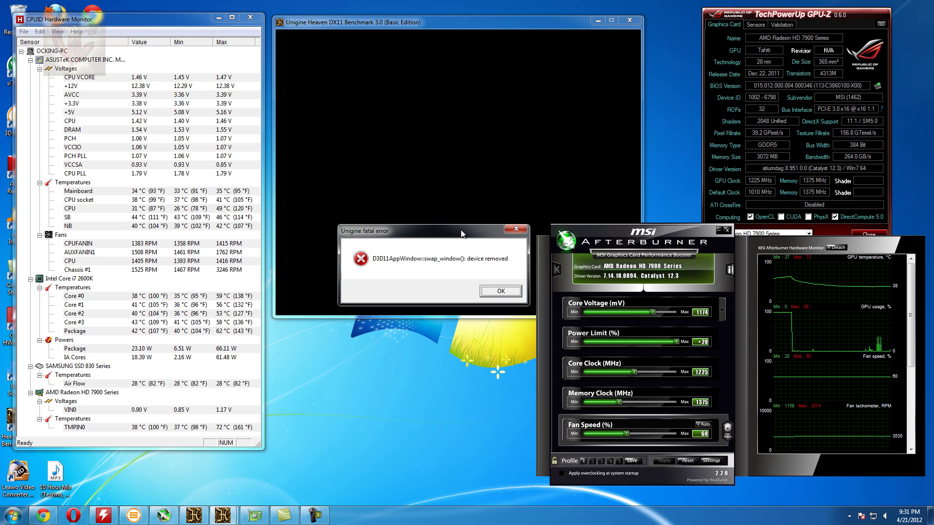
pyautogui.moveTo(462, 231); pyautogui.dragTo(459, 232)
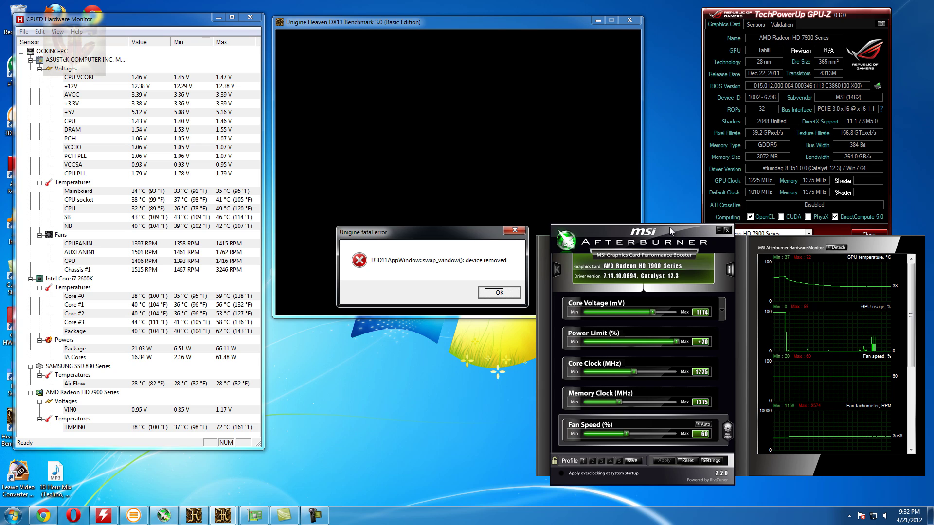
pyautogui.moveTo(475, 237); pyautogui.dragTo(476, 236)
# Browse Local Disk (C:) via Start > Computer, then close the drive window.
pyautogui.click(13, 516)
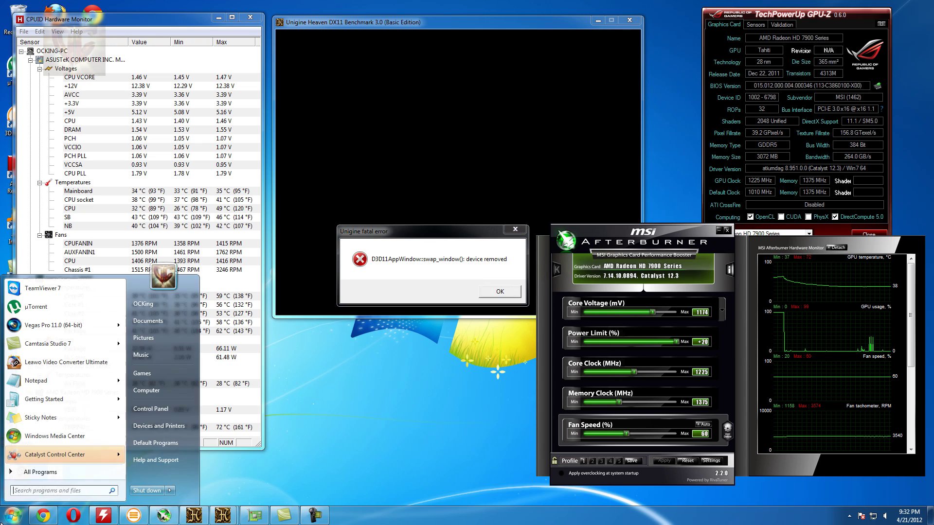
pyautogui.click(146, 390)
pyautogui.doubleClick(293, 220)
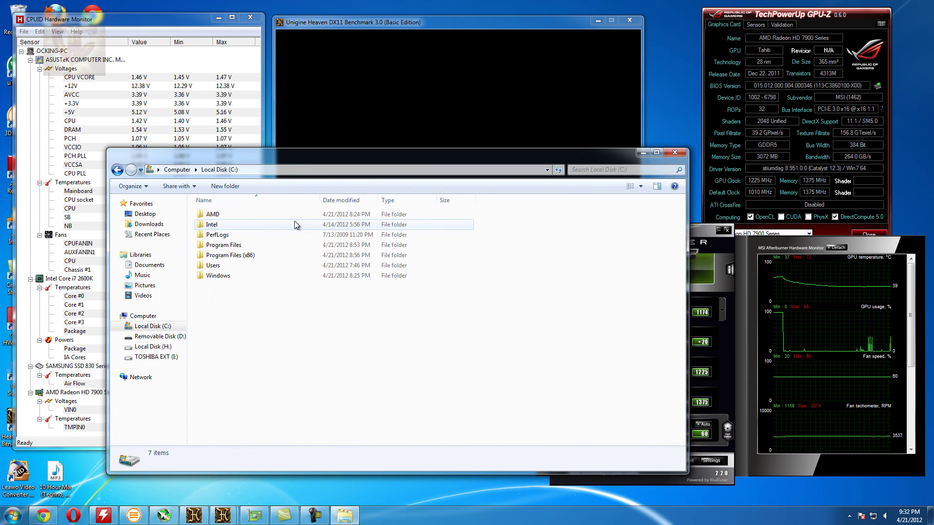
pyautogui.click(675, 152)
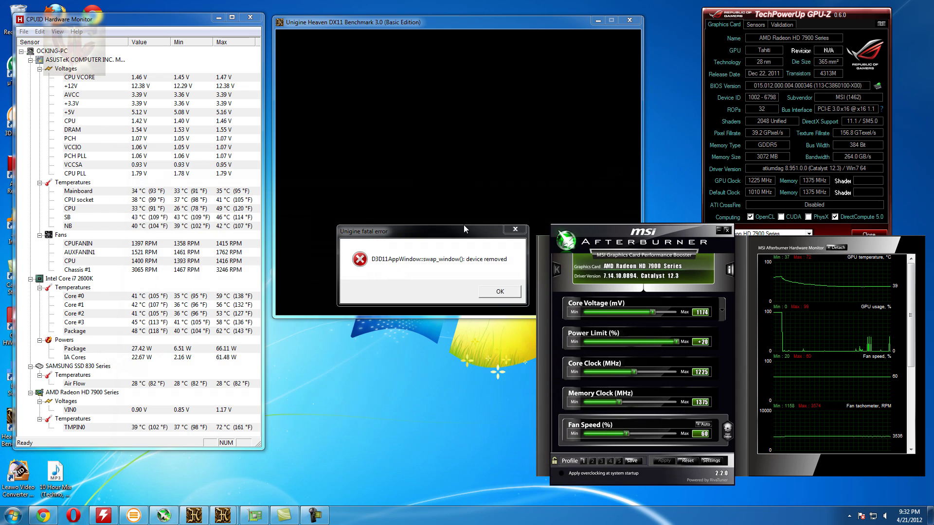
# Fine-tune the error dialog's position and focus the left results page.
pyautogui.moveTo(464, 226)
pyautogui.mouseDown()
pyautogui.moveTo(440, 270)
pyautogui.moveTo(447, 228)
pyautogui.mouseUp()
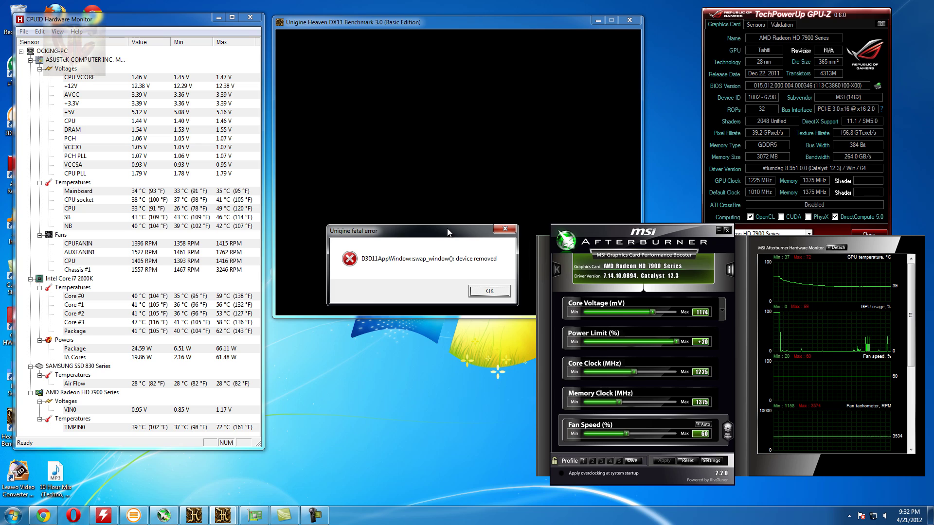
pyautogui.moveTo(448, 228); pyautogui.dragTo(448, 229)
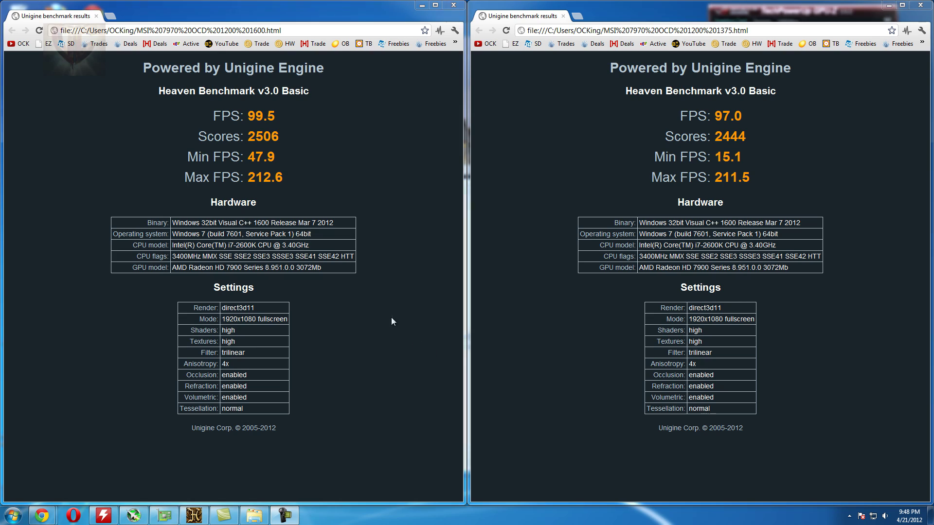
pyautogui.click(392, 321)
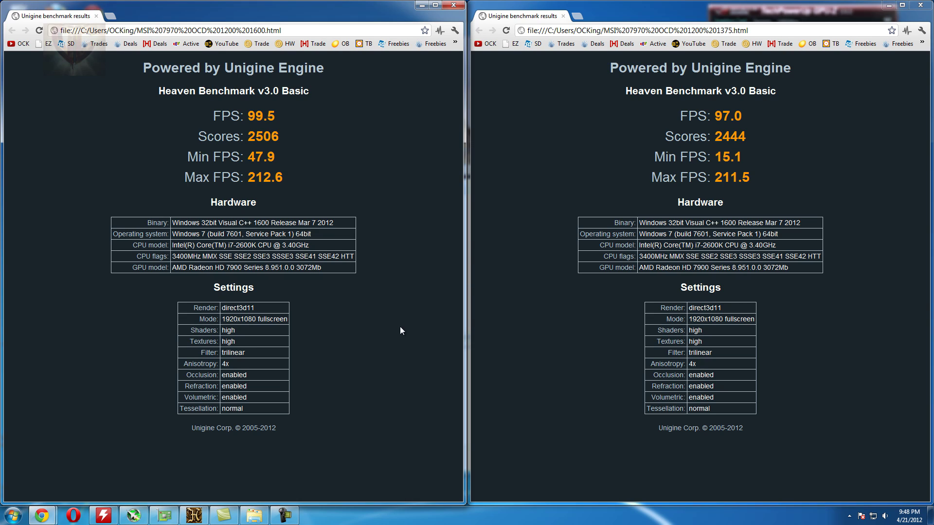
# Highlight the overclocked run's 99.5 FPS, 2506 score and 47.9 min FPS.
pyautogui.doubleClick(258, 118)
pyautogui.click(317, 164)
pyautogui.doubleClick(265, 138)
pyautogui.doubleClick(258, 116)
pyautogui.click(259, 117)
pyautogui.doubleClick(269, 138)
pyautogui.click(262, 151)
pyautogui.doubleClick(263, 155)
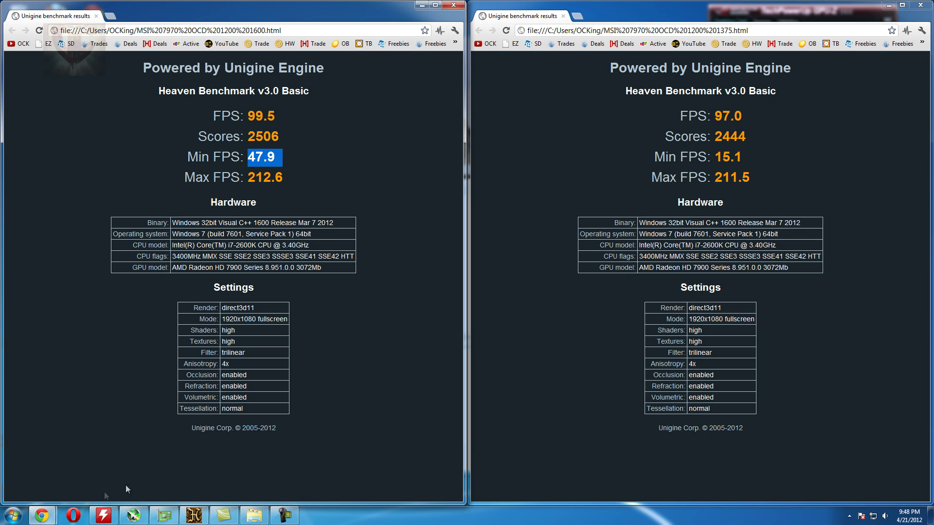
# Show Afterburner's overclock including memory and aux voltage settings, then close it.
pyautogui.click(164, 515)
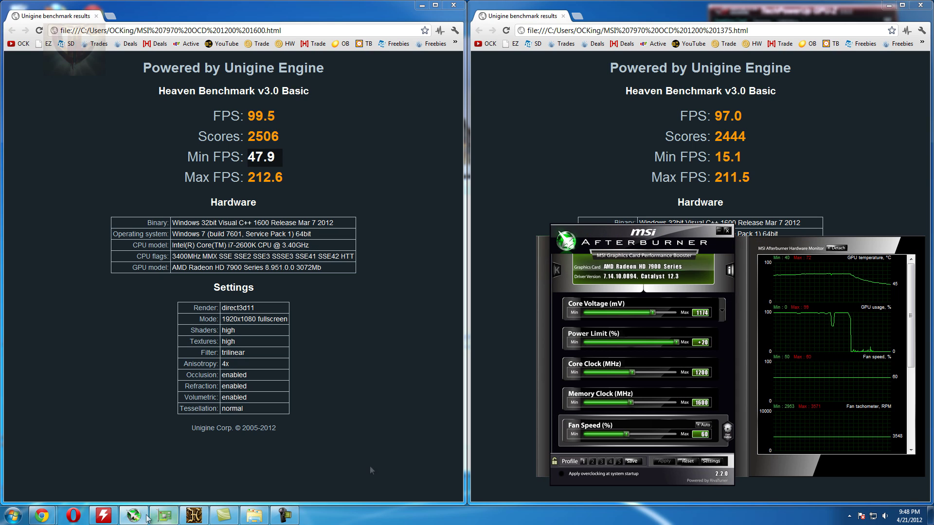
pyautogui.click(722, 308)
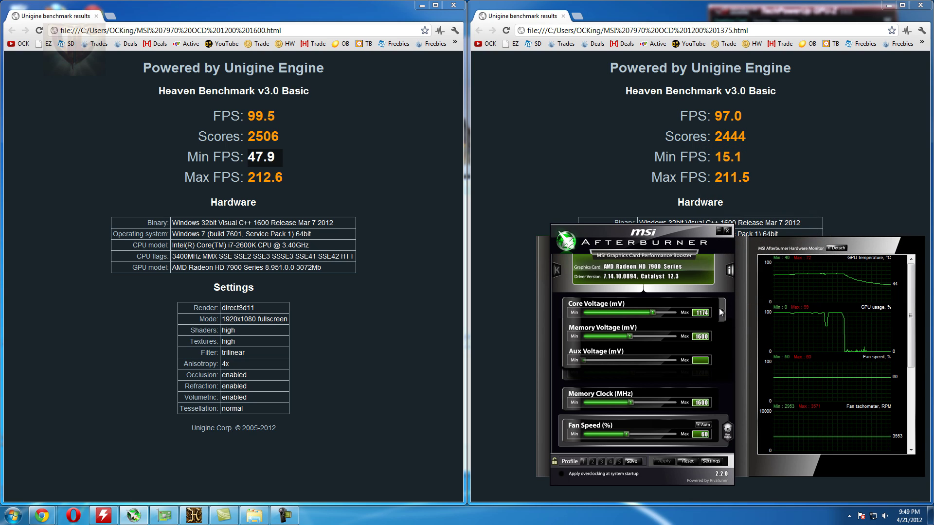
pyautogui.click(333, 169)
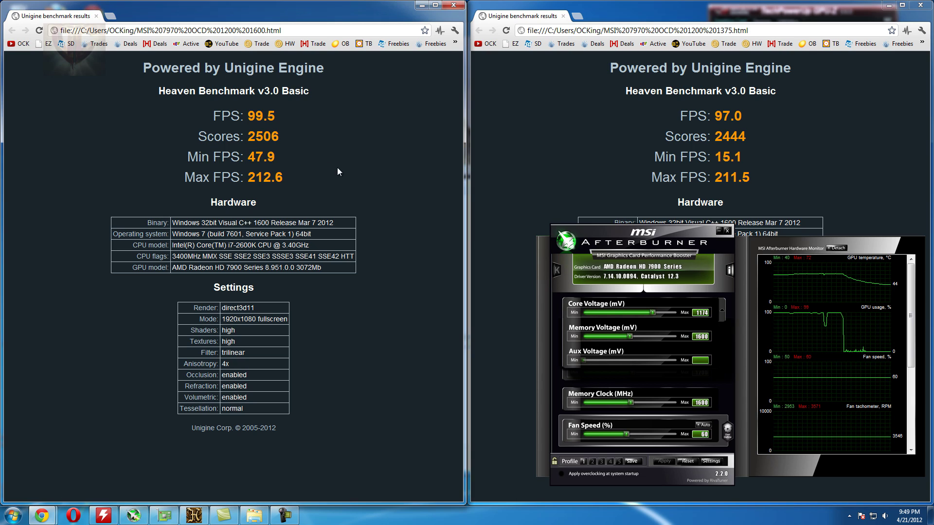
pyautogui.click(727, 230)
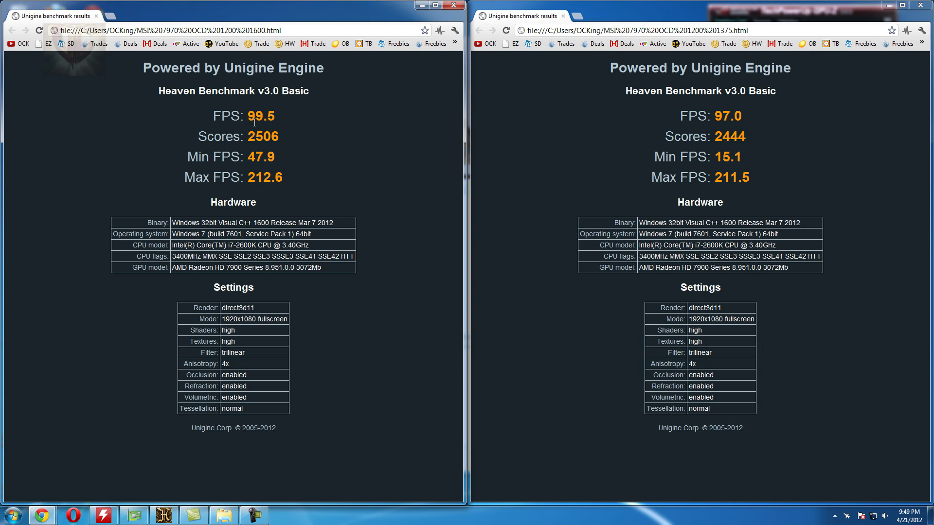
# Highlight the 99.5 FPS and 3072Mb memory size, then activate the right results window.
pyautogui.moveTo(267, 118); pyautogui.dragTo(246, 119)
pyautogui.click(276, 118)
pyautogui.click(545, 136)
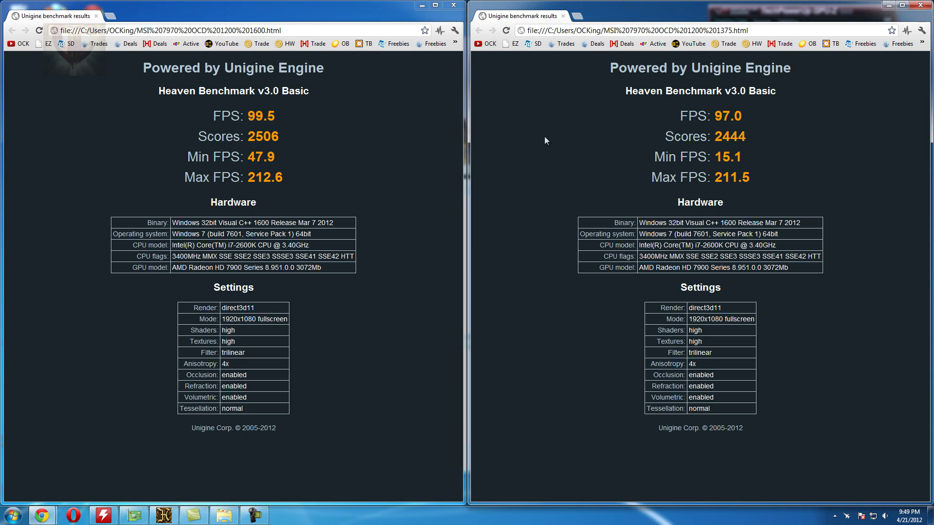
pyautogui.click(276, 111)
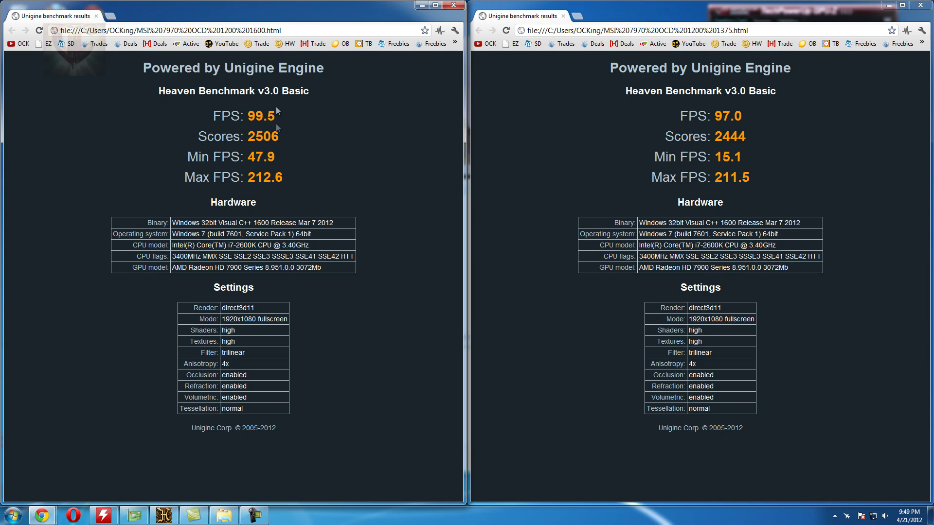
pyautogui.doubleClick(317, 266)
pyautogui.click(620, 273)
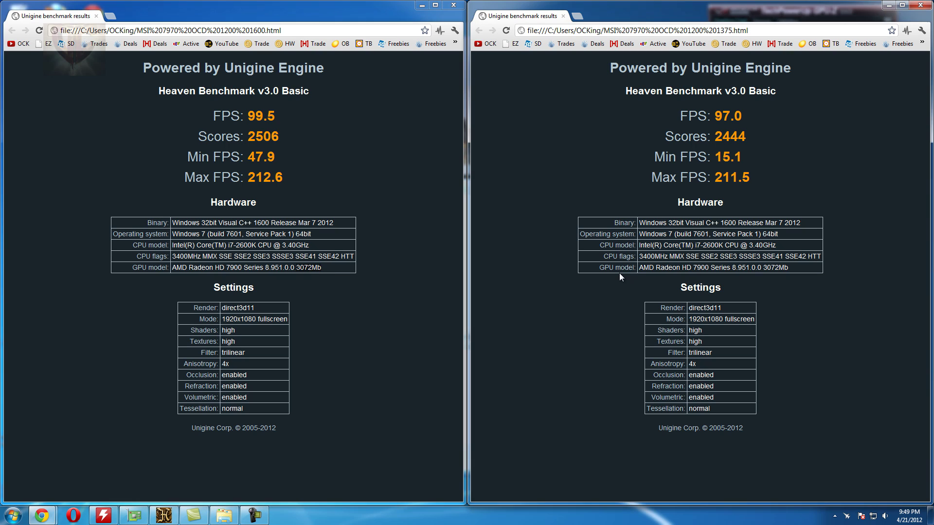
pyautogui.click(299, 338)
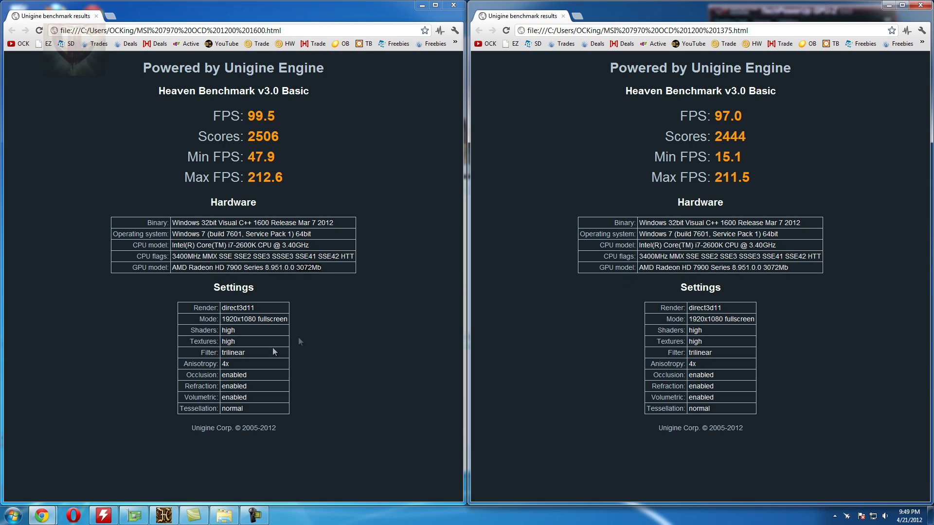
pyautogui.click(597, 380)
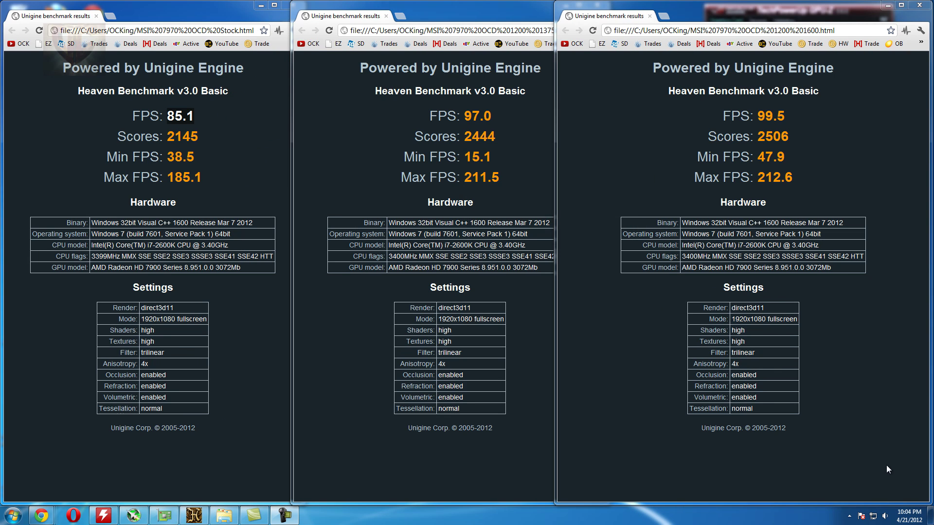
# Highlight the Hardware headings on all three pages and the overclocked Scores value 2506.
pyautogui.tripleClick(217, 208)
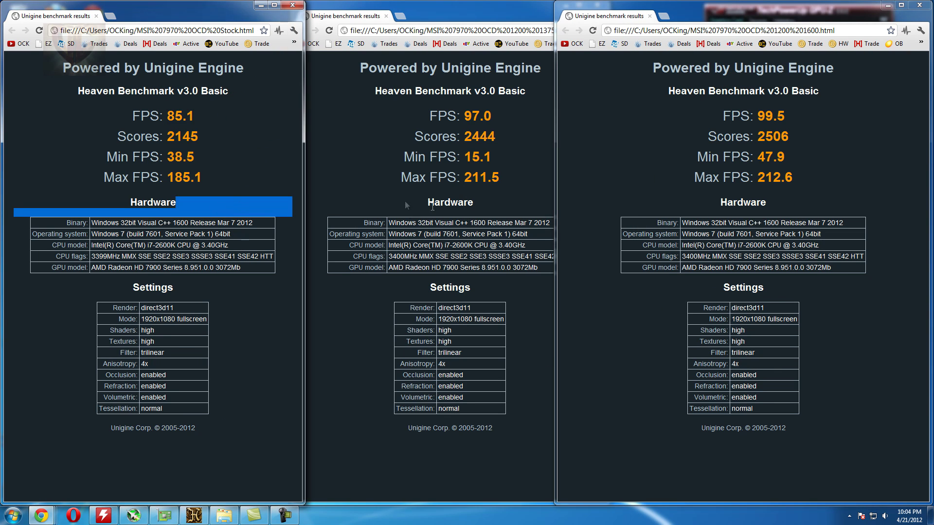
pyautogui.tripleClick(405, 201)
pyautogui.tripleClick(718, 205)
pyautogui.click(698, 204)
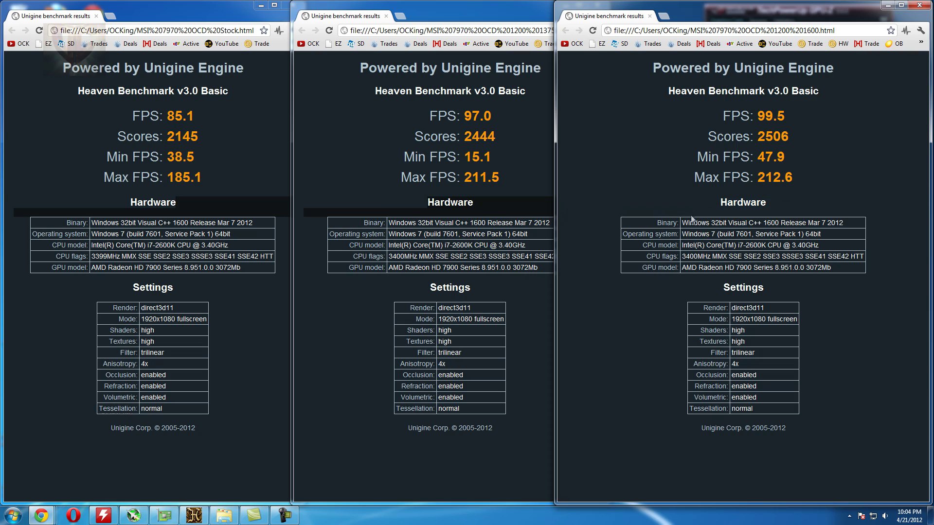
pyautogui.tripleClick(700, 208)
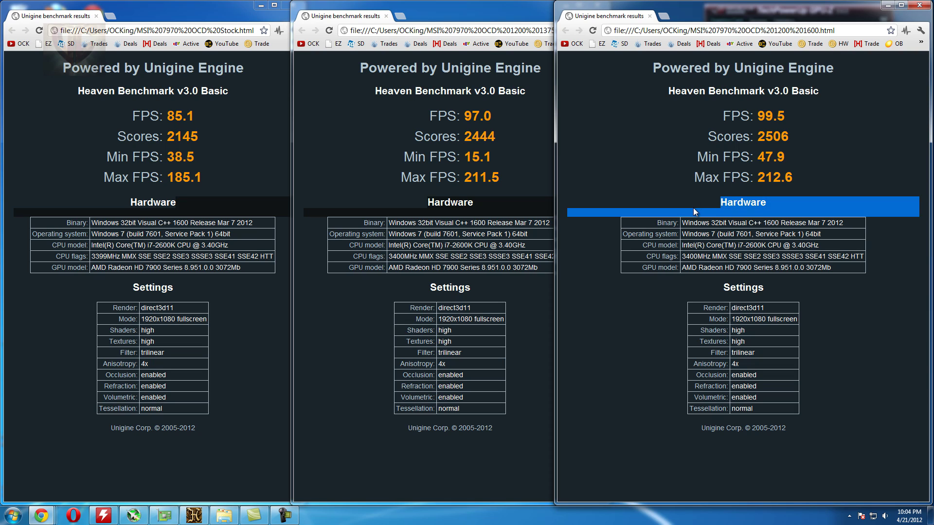
pyautogui.doubleClick(759, 201)
pyautogui.click(763, 142)
pyautogui.doubleClick(774, 137)
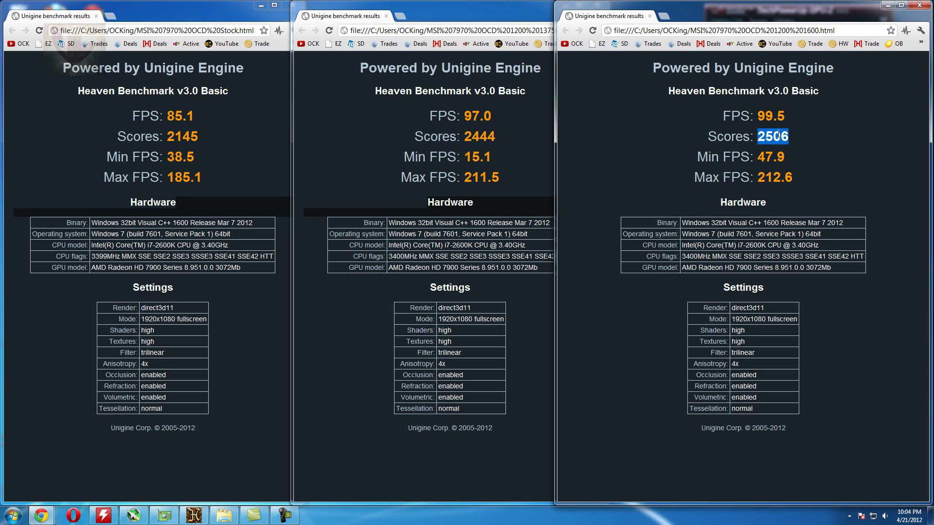
pyautogui.click(797, 155)
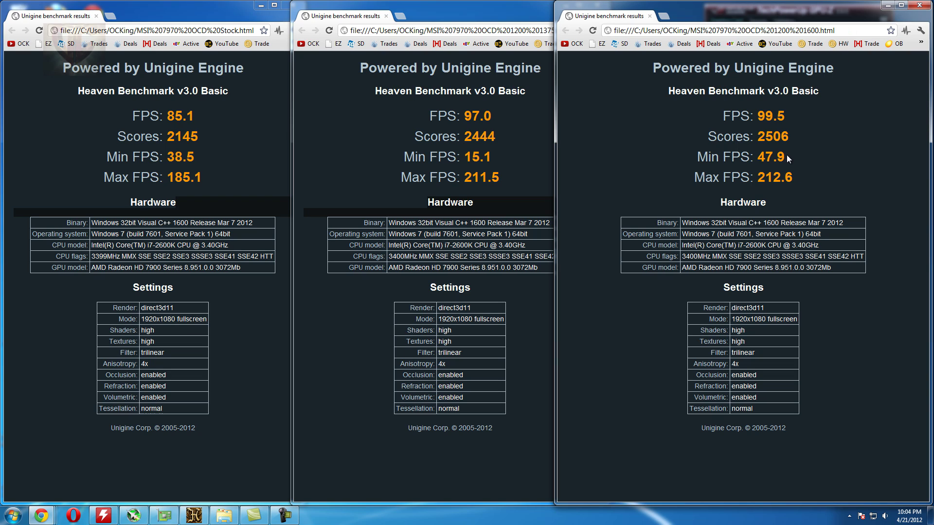
# Highlight the overclocked Min FPS 47.9 and FPS 99.5 values on the right page.
pyautogui.tripleClick(789, 161)
pyautogui.doubleClick(779, 137)
pyautogui.click(773, 124)
pyautogui.tripleClick(771, 119)
pyautogui.click(703, 91)
pyautogui.tripleClick(765, 95)
pyautogui.tripleClick(774, 116)
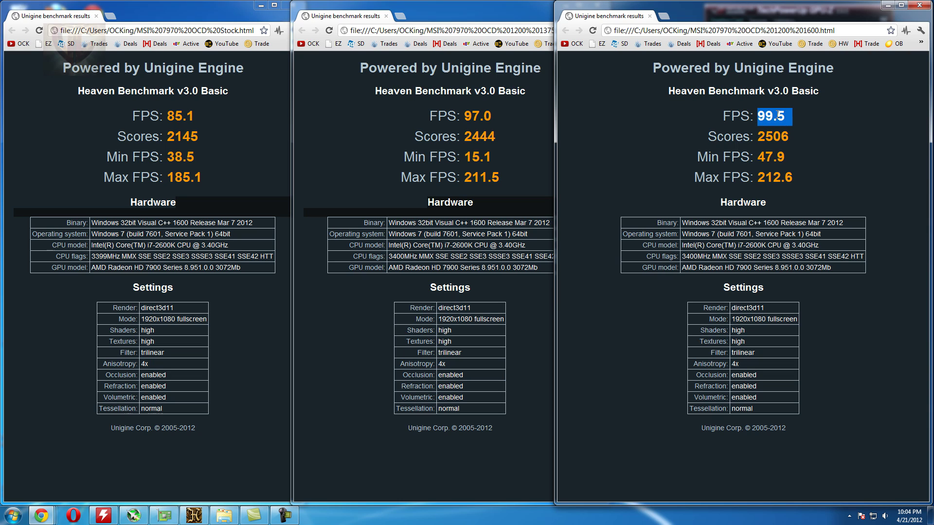
pyautogui.click(777, 115)
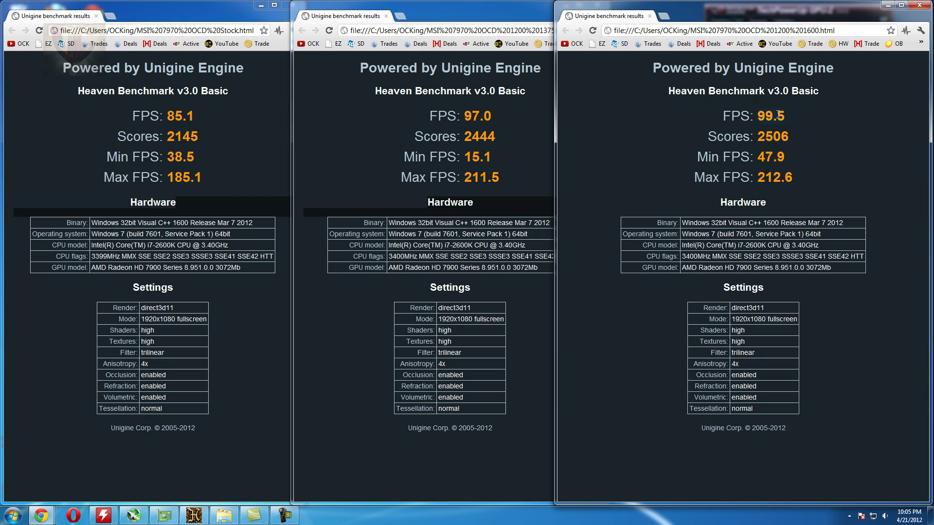
pyautogui.tripleClick(778, 115)
pyautogui.moveTo(777, 116); pyautogui.dragTo(774, 116)
pyautogui.click(636, 121)
# Highlight the Operating system, CPU model and CPU flags labels in the right Hardware table.
pyautogui.moveTo(619, 237); pyautogui.dragTo(647, 229)
pyautogui.click(645, 244)
pyautogui.tripleClick(645, 245)
pyautogui.tripleClick(647, 234)
pyautogui.click(648, 248)
pyautogui.tripleClick(646, 256)
# Compare the stock FPS 85.1 against the overclocked FPS 99.5 and Scores 2506.
pyautogui.click(243, 182)
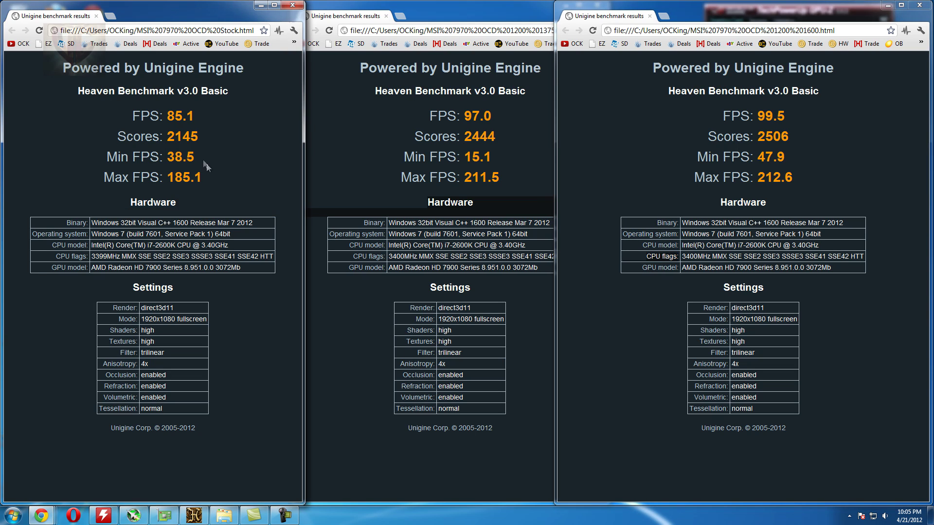
pyautogui.moveTo(197, 118); pyautogui.dragTo(167, 116)
pyautogui.click(168, 116)
pyautogui.doubleClick(168, 116)
pyautogui.doubleClick(759, 117)
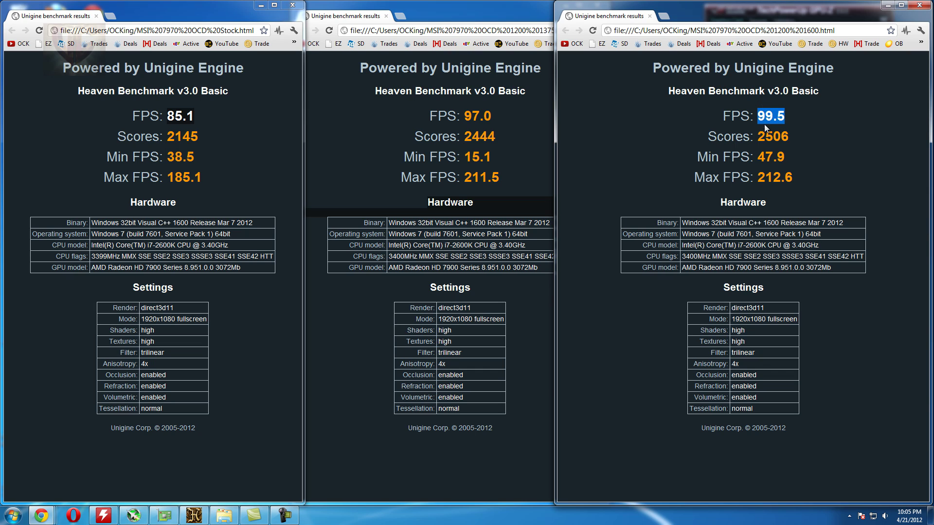
pyautogui.tripleClick(219, 144)
pyautogui.doubleClick(788, 138)
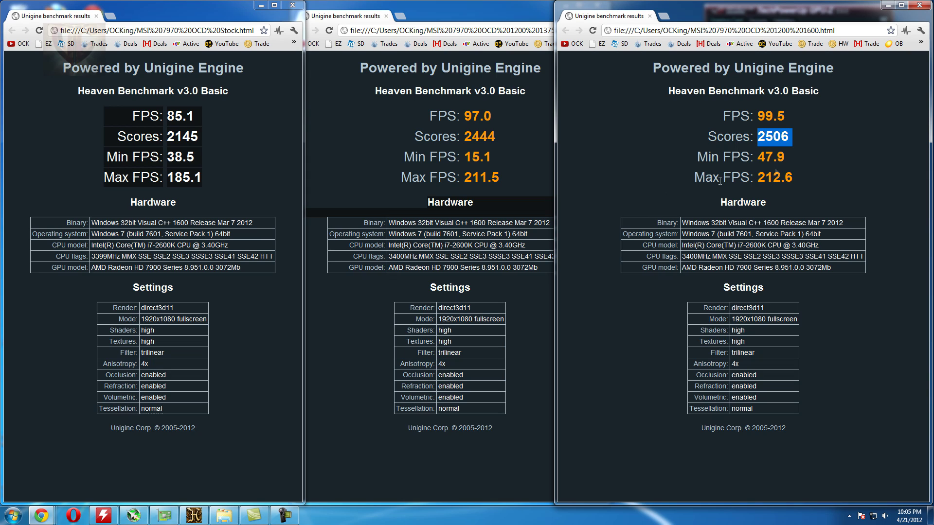
pyautogui.doubleClick(768, 115)
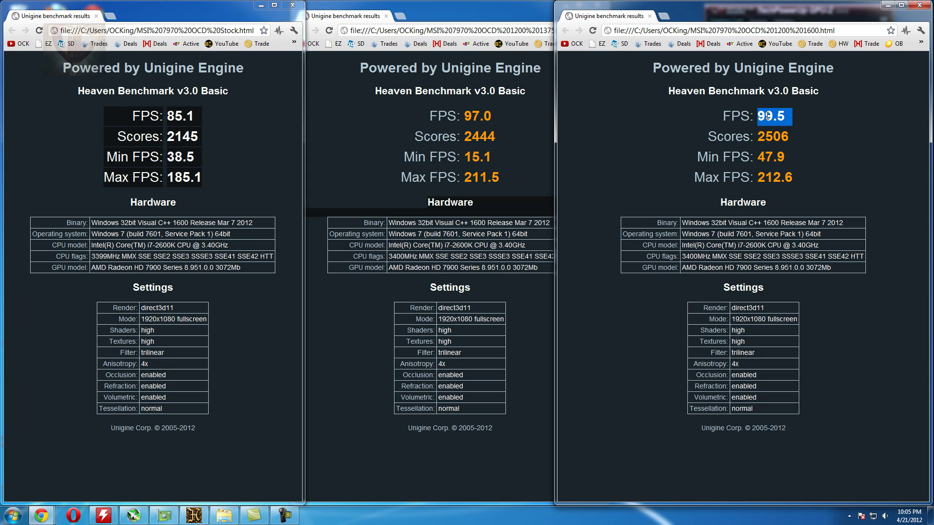
pyautogui.doubleClick(768, 116)
pyautogui.doubleClick(774, 117)
# Bring CPUID Hardware Monitor back and point out the graphics card TMPIN0 temperature.
pyautogui.click(722, 209)
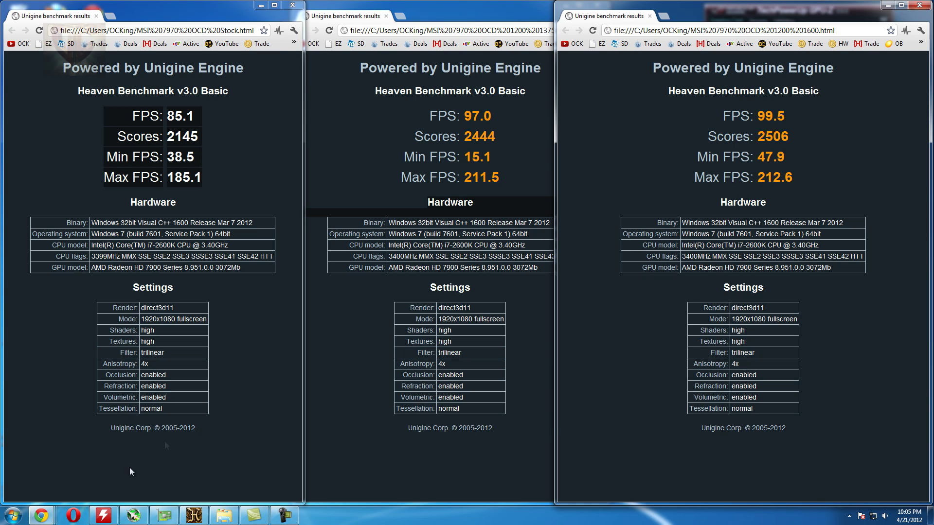
pyautogui.click(103, 515)
pyautogui.click(234, 437)
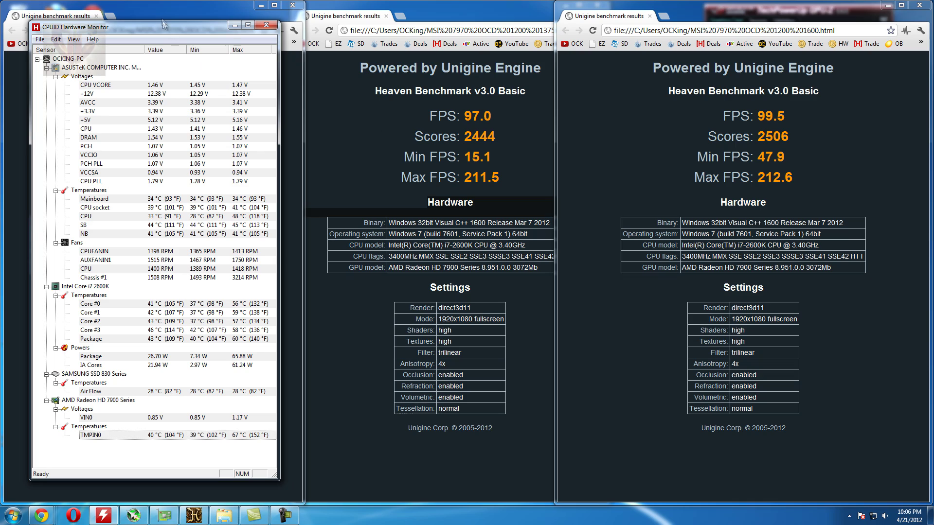
# Nudge the Hardware Monitor window into place and raise the results pages over it.
pyautogui.moveTo(161, 26)
pyautogui.mouseDown()
pyautogui.moveTo(268, 46)
pyautogui.moveTo(146, 12)
pyautogui.moveTo(176, 31)
pyautogui.moveTo(166, 35)
pyautogui.mouseUp()
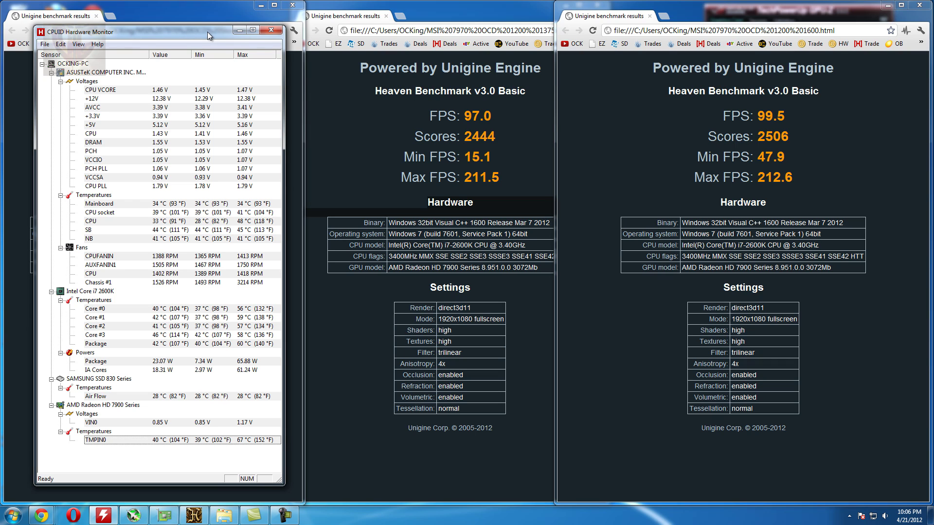
pyautogui.click(214, 13)
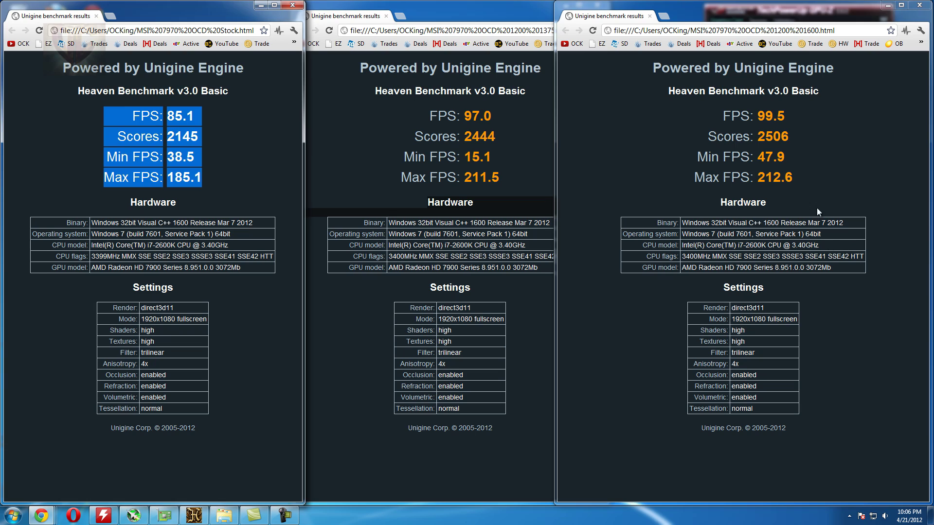
pyautogui.click(667, 199)
pyautogui.click(234, 194)
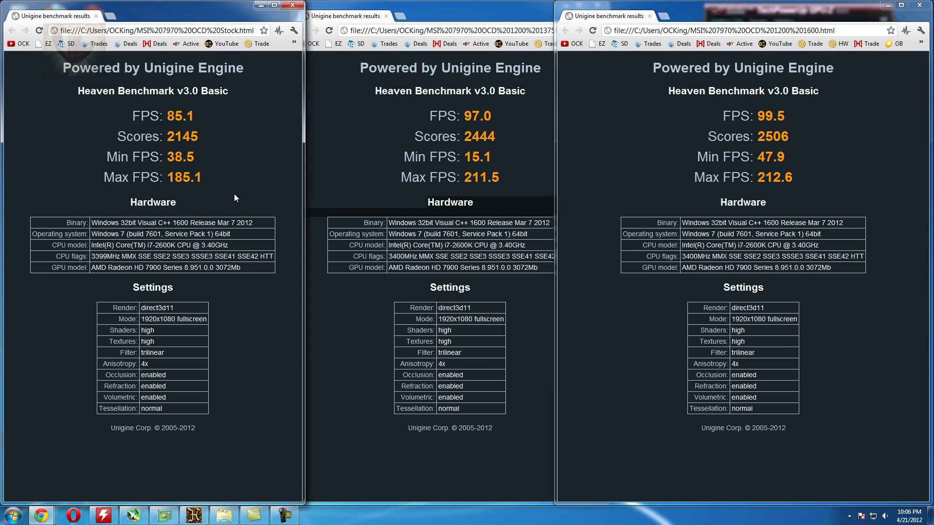
pyautogui.click(752, 215)
pyautogui.click(784, 158)
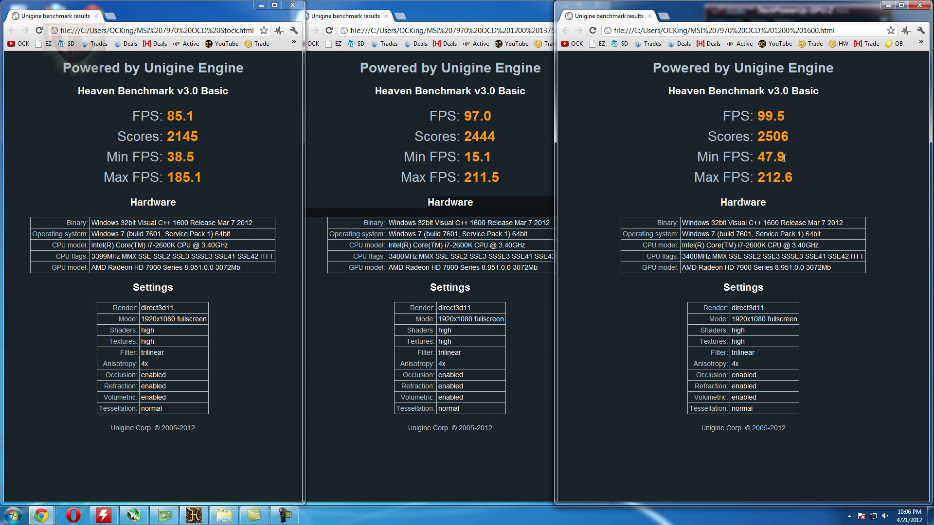
# Select sections of the right results page, from headline and scores through the Settings table.
pyautogui.moveTo(671, 68); pyautogui.dragTo(728, 92)
pyautogui.click(871, 256)
pyautogui.click(728, 91)
pyautogui.moveTo(653, 68); pyautogui.dragTo(865, 292)
pyautogui.moveTo(821, 386); pyautogui.dragTo(701, 132)
pyautogui.click(699, 116)
pyautogui.moveTo(647, 70); pyautogui.dragTo(789, 188)
pyautogui.click(782, 242)
pyautogui.moveTo(803, 409); pyautogui.dragTo(654, 69)
pyautogui.click(651, 69)
# Highlight the FPS value 99.5, then select the whole right results page.
pyautogui.doubleClick(774, 116)
pyautogui.click(667, 74)
pyautogui.moveTo(667, 74); pyautogui.dragTo(819, 395)
pyautogui.click(819, 395)
pyautogui.moveTo(643, 58); pyautogui.dragTo(794, 369)
pyautogui.click(658, 170)
pyautogui.moveTo(642, 61); pyautogui.dragTo(760, 392)
pyautogui.click(760, 392)
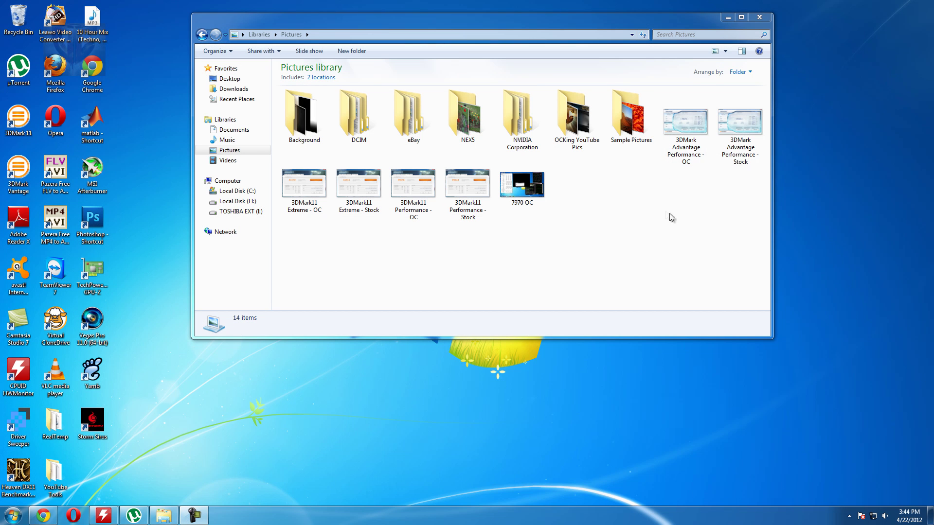
# Tile 3DMark Advantage OC (P38478) left and Stock (P34929) right, then close the OC viewer.
pyautogui.doubleClick(696, 144)
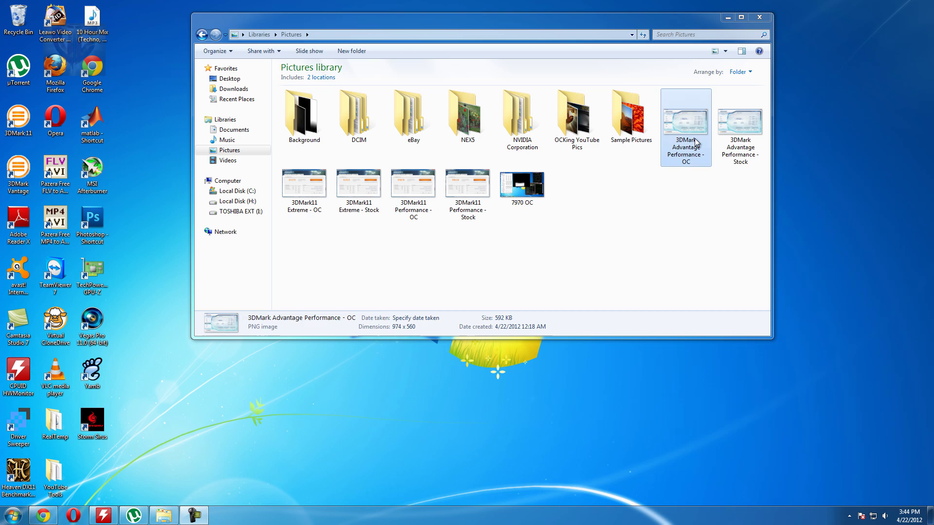
pyautogui.press('super+Left')
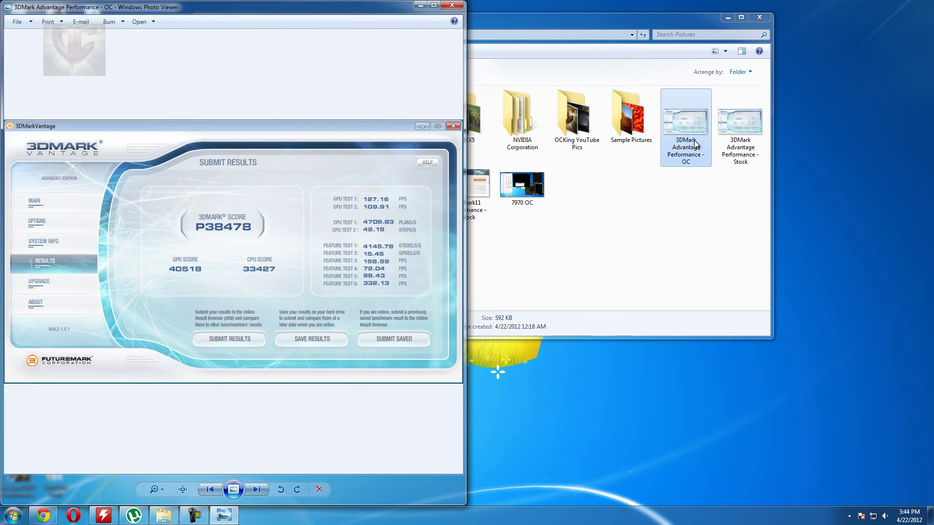
pyautogui.doubleClick(735, 156)
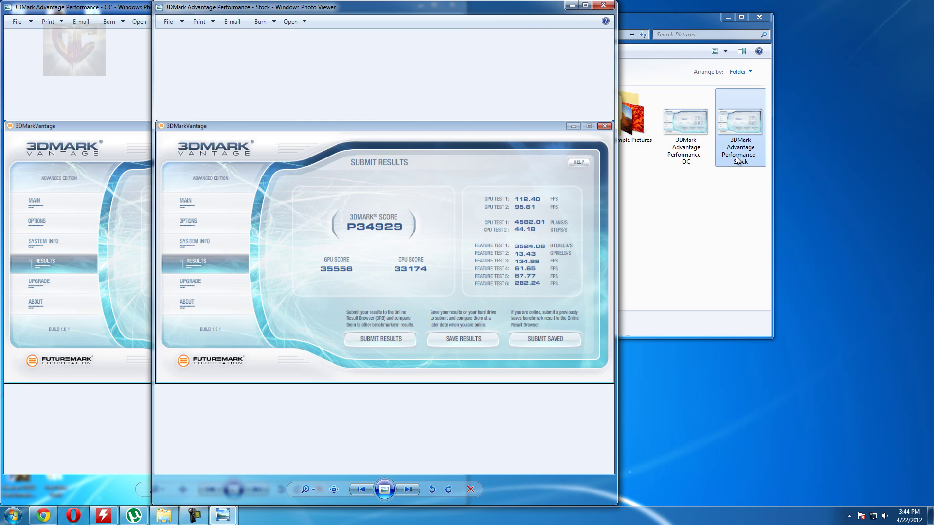
pyautogui.press('super+Right')
pyautogui.click(234, 408)
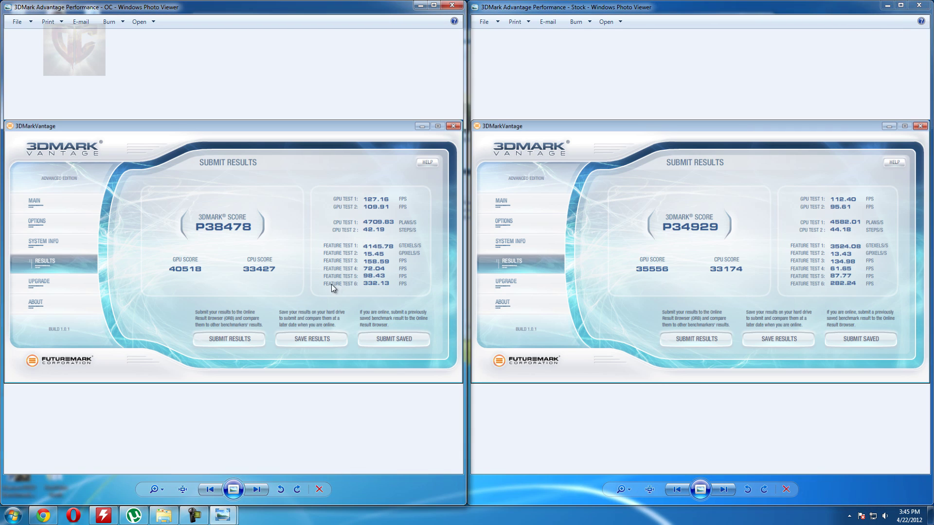
pyautogui.click(452, 5)
# Swap in 3DMark11 Performance OC (P9878) left and Stock (P8618) beside it, then close OC.
pyautogui.click(920, 5)
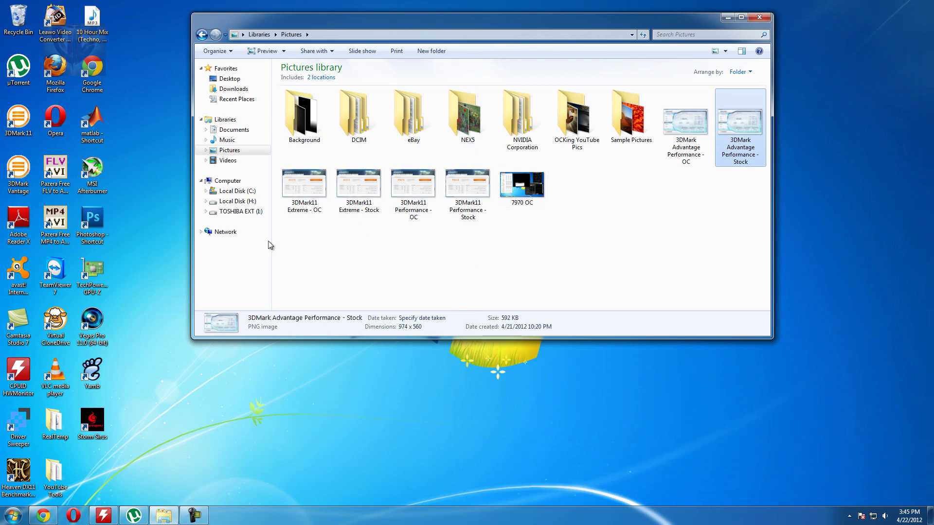
pyautogui.doubleClick(413, 187)
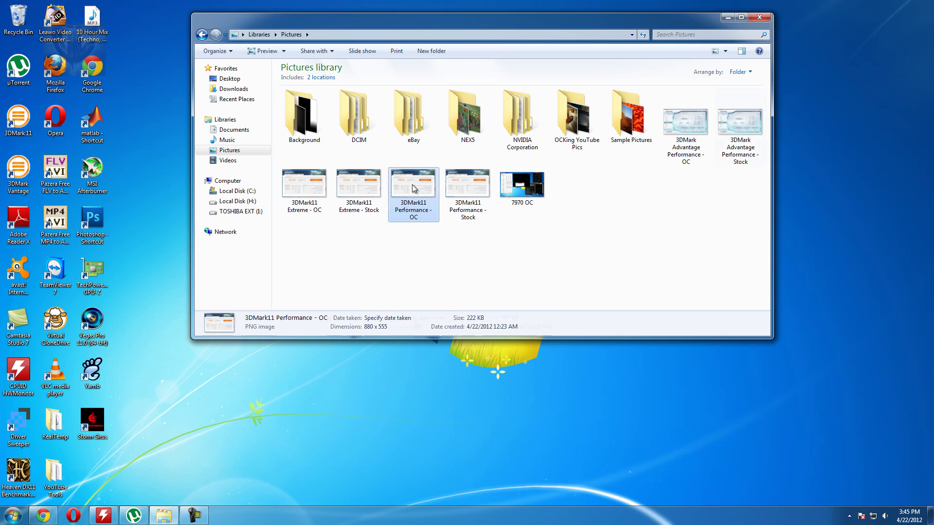
pyautogui.press('super+Left')
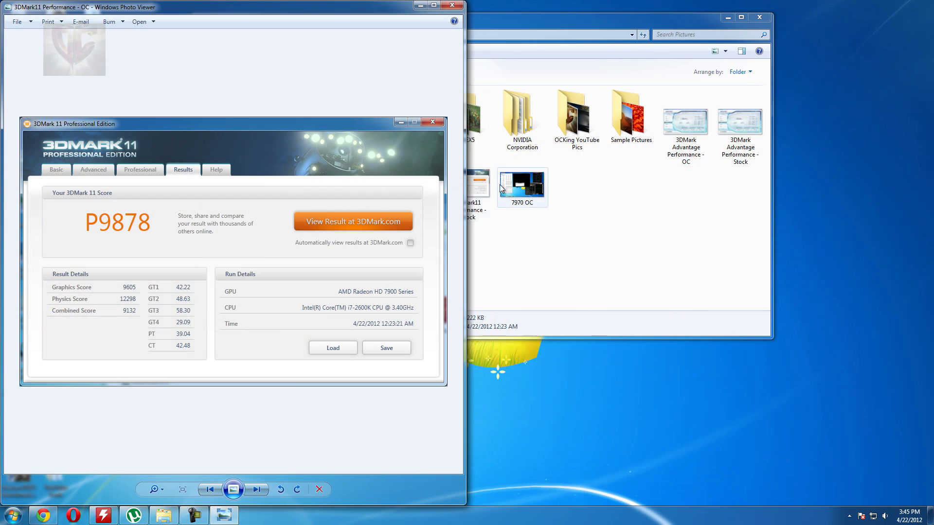
pyautogui.doubleClick(458, 180)
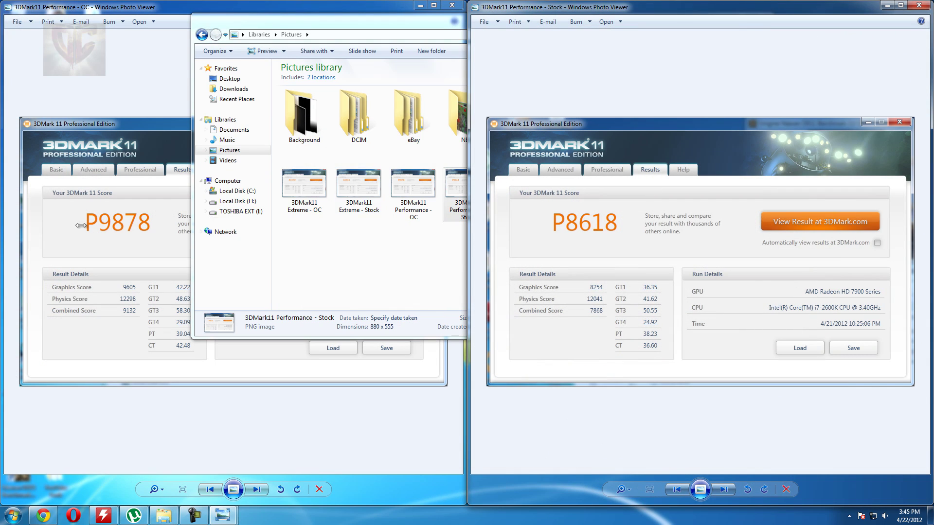
pyautogui.click(79, 225)
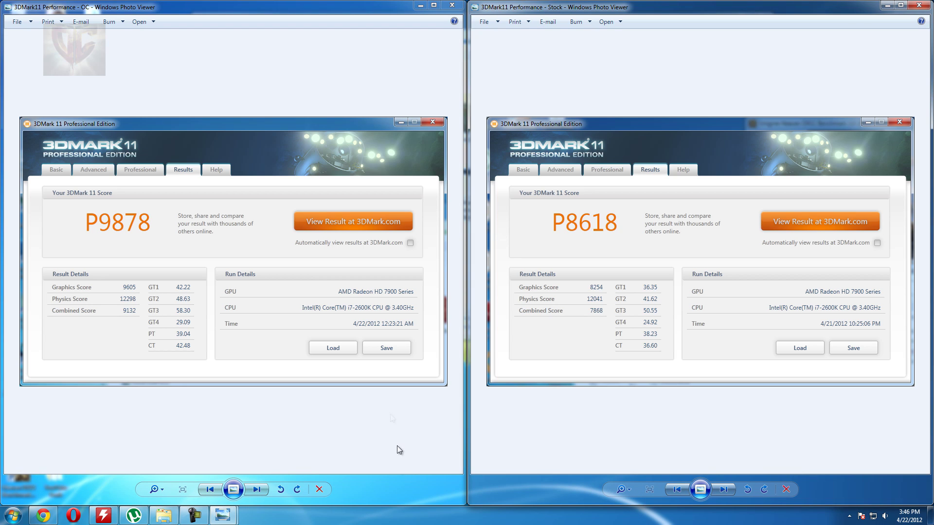
pyautogui.click(378, 64)
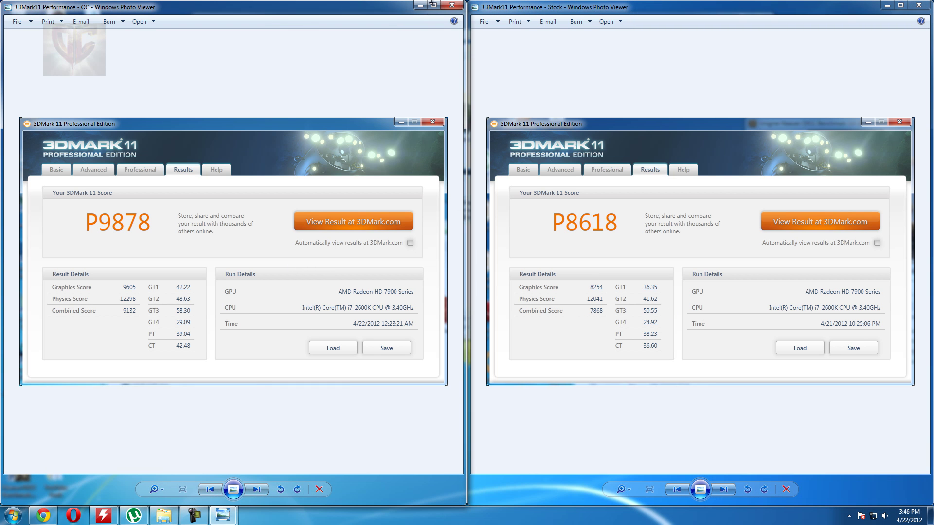
pyautogui.click(452, 5)
# Tile the 3DMark11 Extreme OC result left and the Extreme Stock result beside it.
pyautogui.click(919, 5)
pyautogui.doubleClick(321, 192)
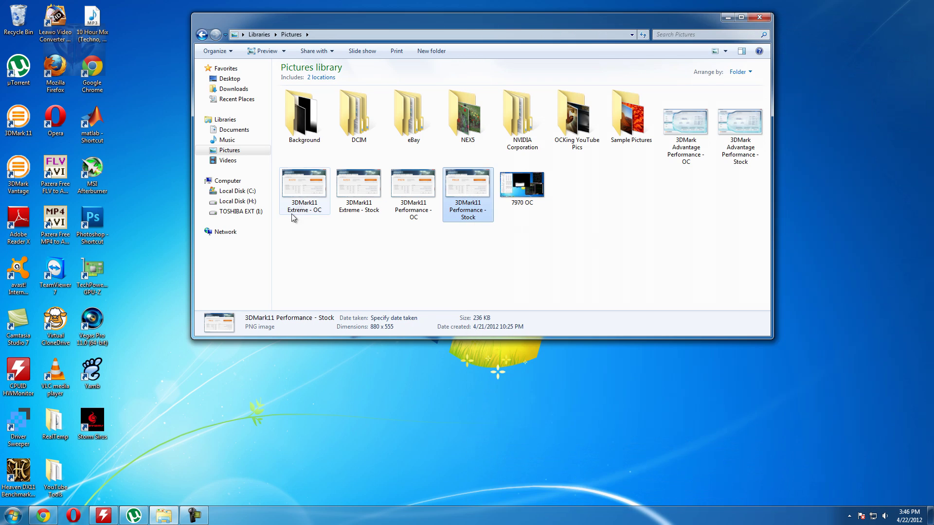
pyautogui.press('super+Left')
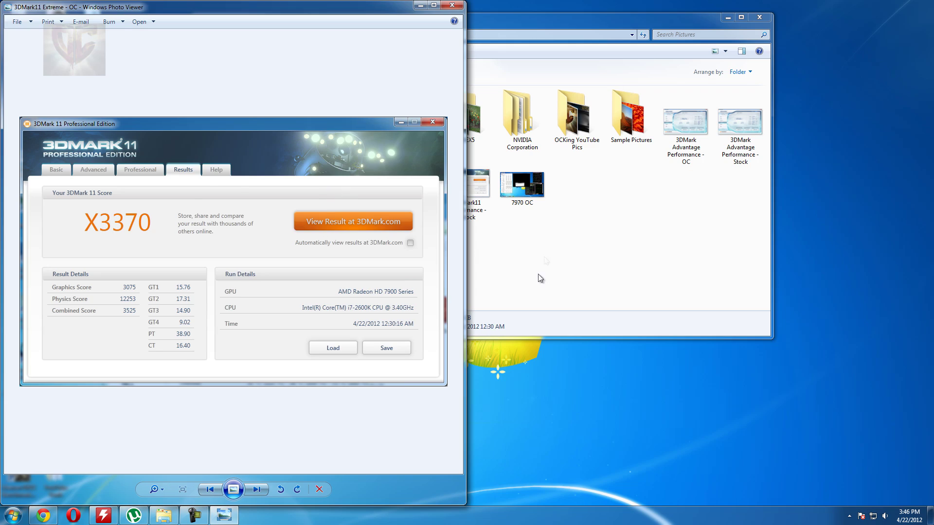
pyautogui.click(538, 275)
pyautogui.click(340, 179)
pyautogui.doubleClick(340, 177)
pyautogui.press('super')
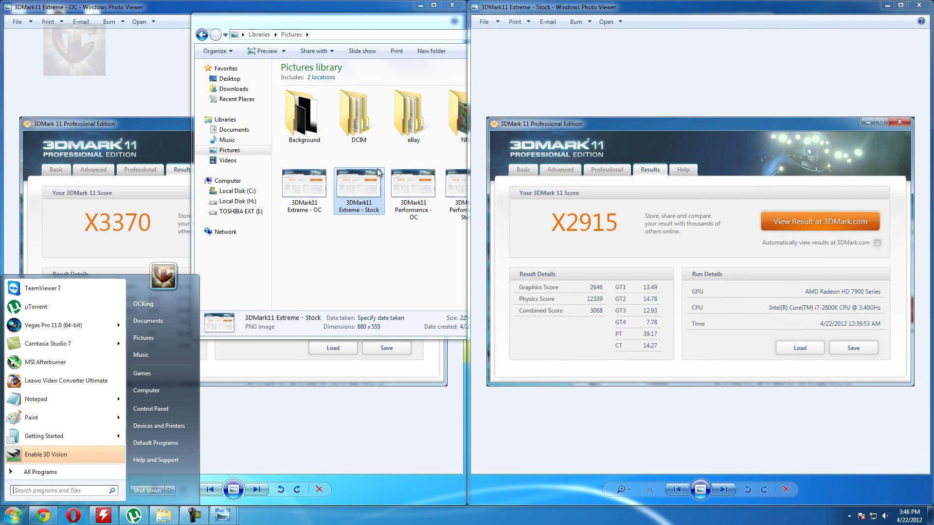
pyautogui.press('super+Down')
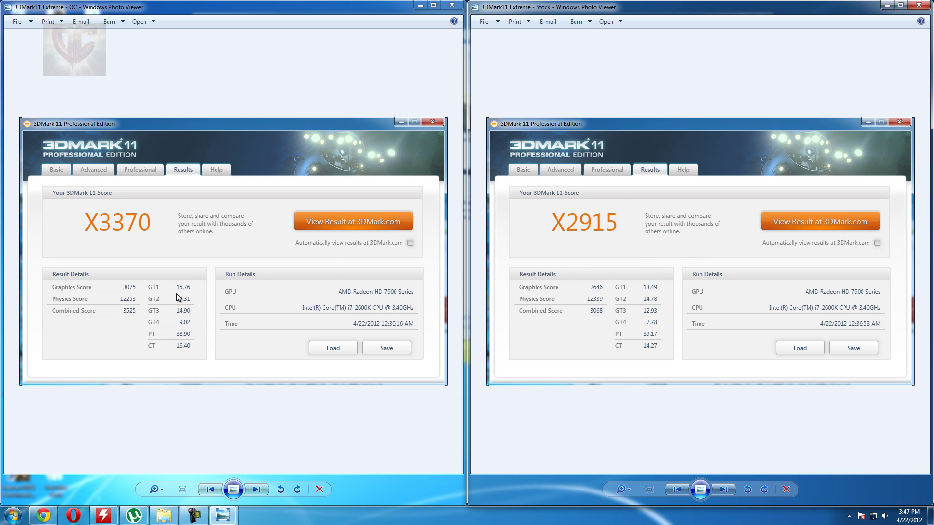
# Compare Extreme OC X3370 with Stock X2915 by raising each viewer, then close the OC one.
pyautogui.click(636, 302)
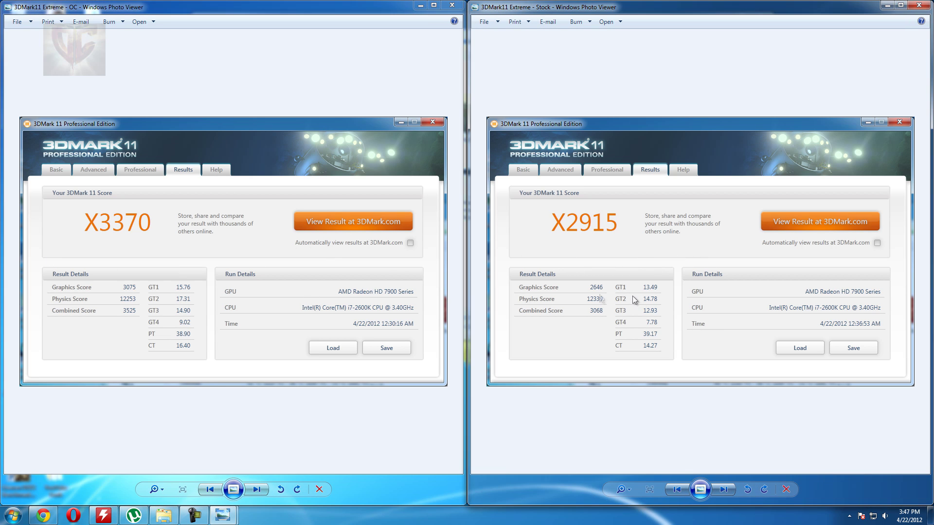
pyautogui.click(336, 307)
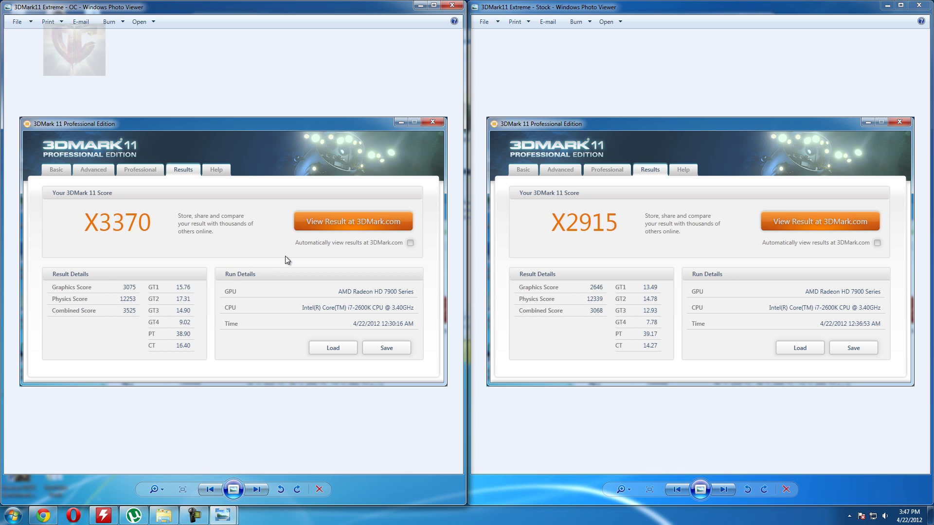
pyautogui.click(567, 230)
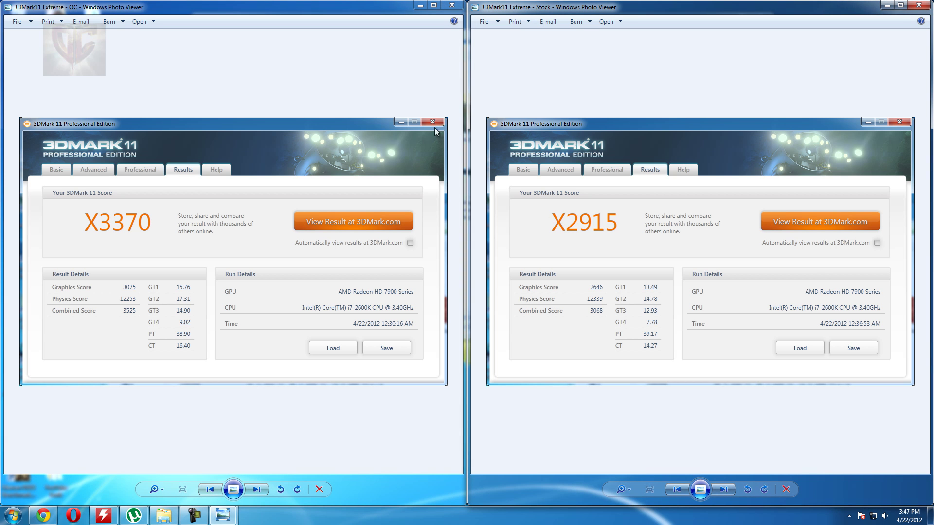
pyautogui.click(453, 7)
# Close the Extreme Stock viewer, then open and close the 7970 OC screenshot.
pyautogui.click(919, 5)
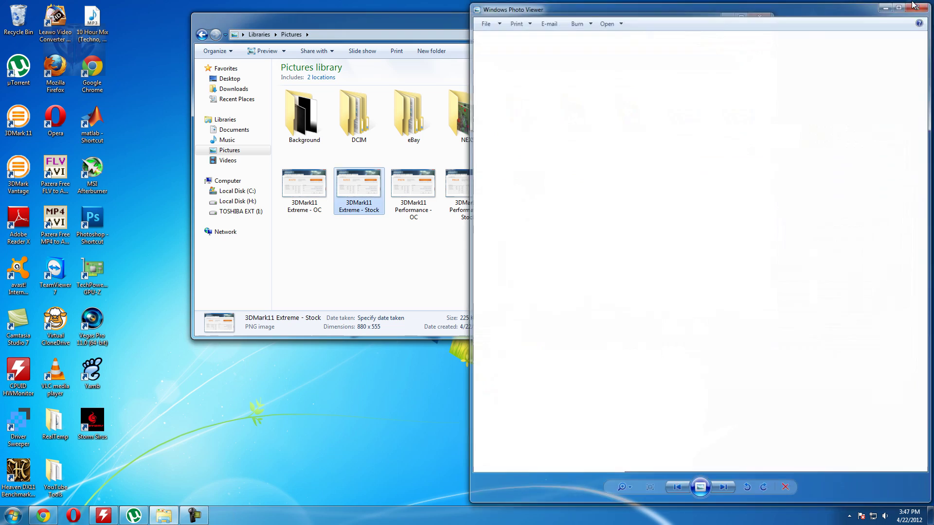
pyautogui.doubleClick(529, 191)
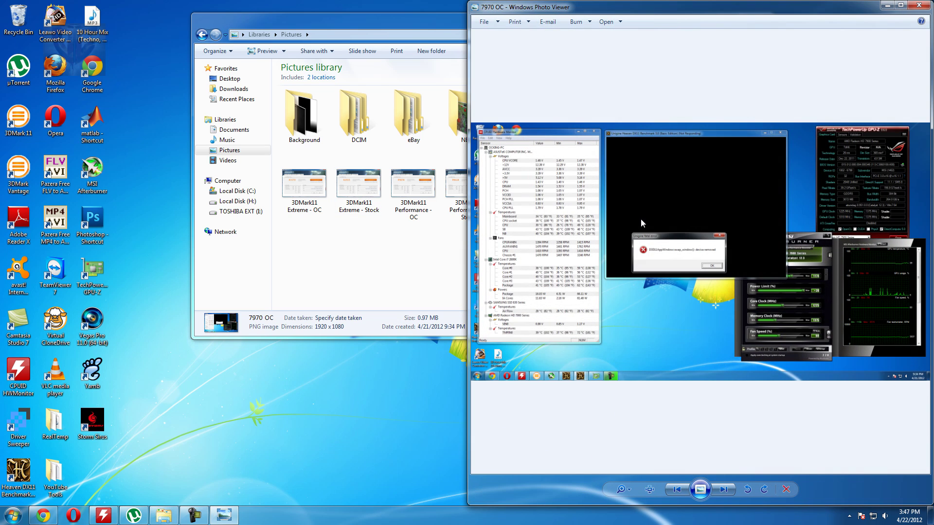
pyautogui.moveTo(706, 8); pyautogui.dragTo(376, 14)
pyautogui.rightClick(404, 135)
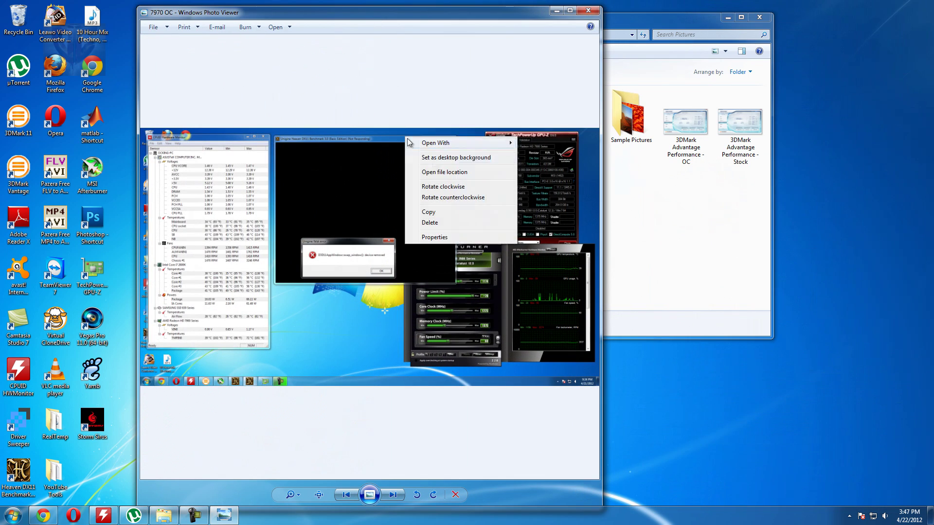
pyautogui.click(570, 57)
pyautogui.click(588, 10)
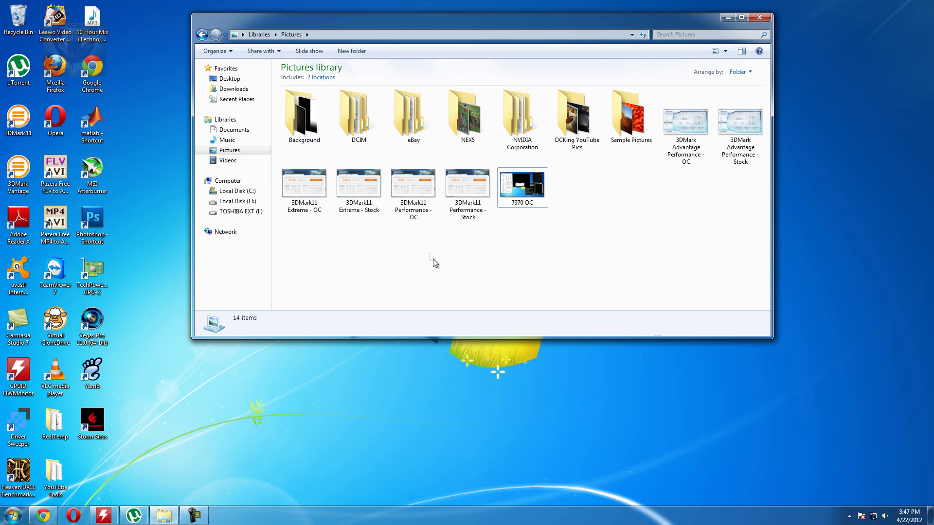
# In a full-screen viewer, page from Advantage OC through to 3DMark11 Extreme Stock X2915.
pyautogui.doubleClick(411, 197)
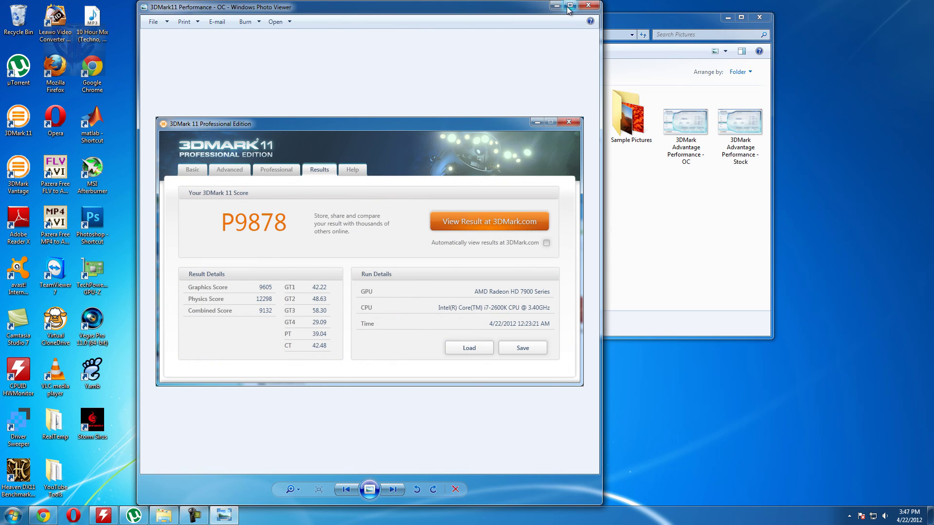
pyautogui.click(570, 4)
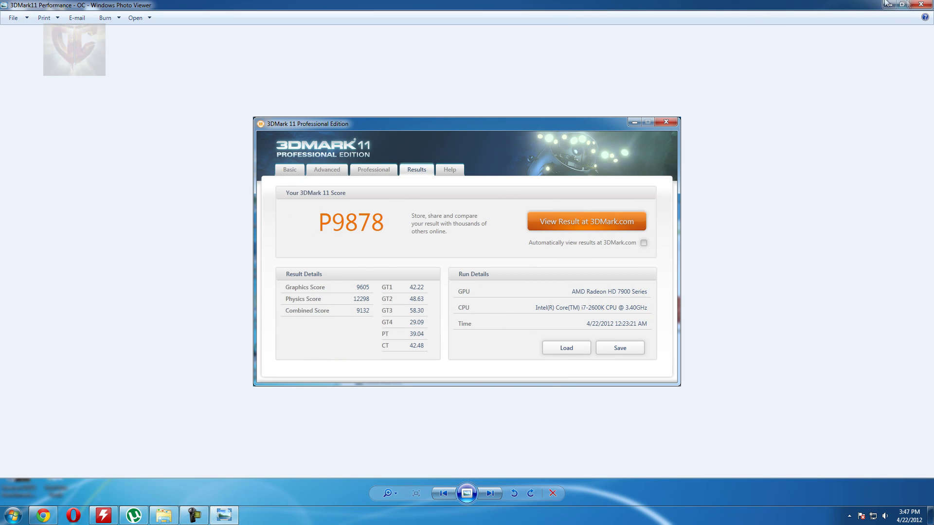
pyautogui.click(923, 5)
pyautogui.doubleClick(761, 102)
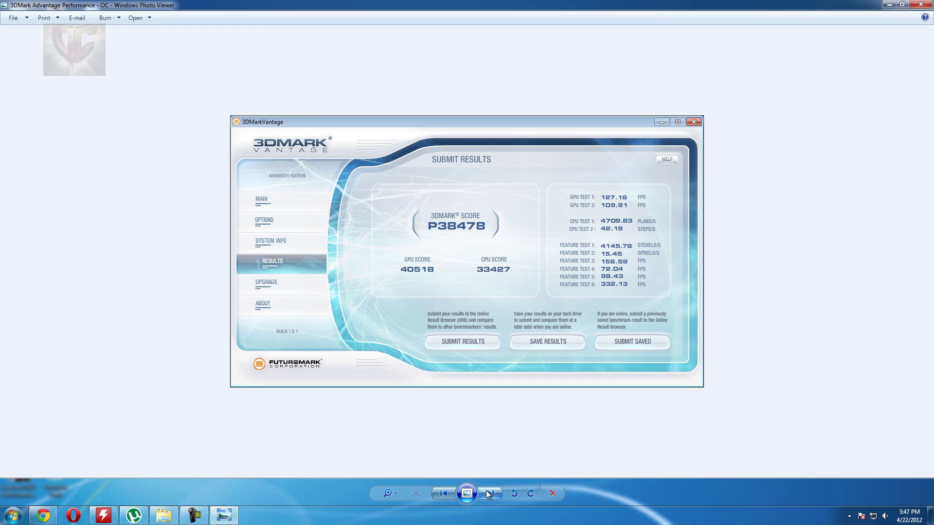
pyautogui.click(489, 494)
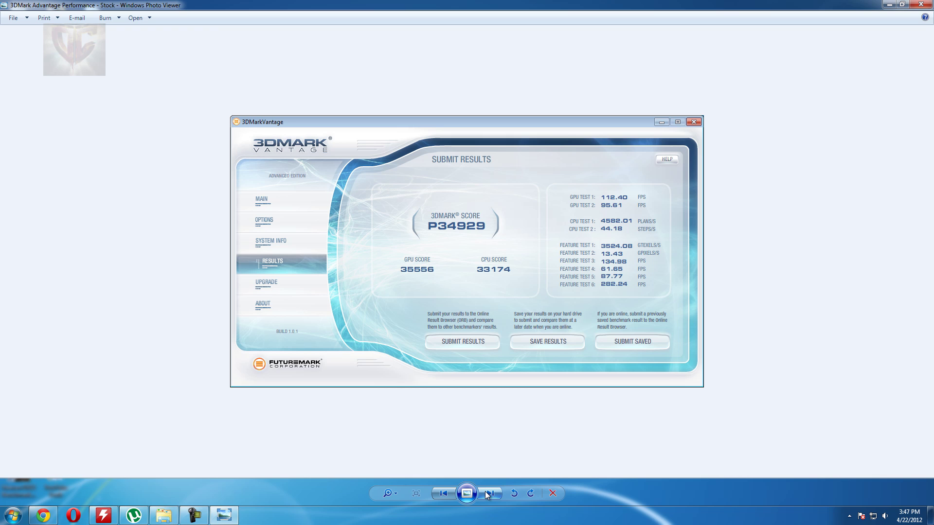
pyautogui.click(488, 495)
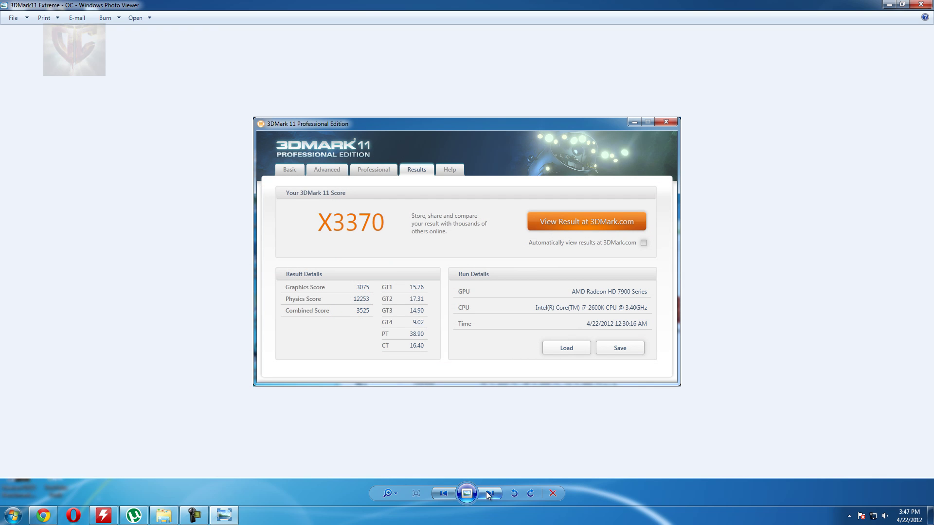
pyautogui.click(488, 495)
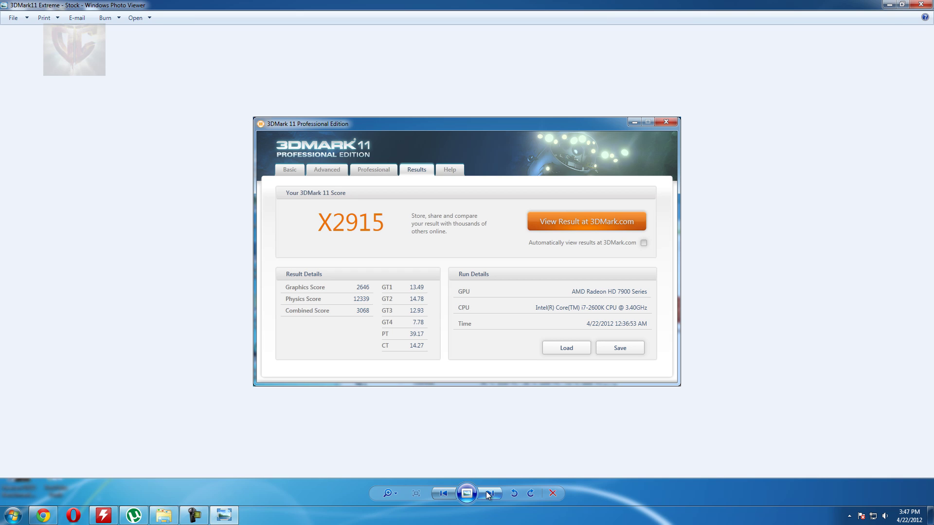